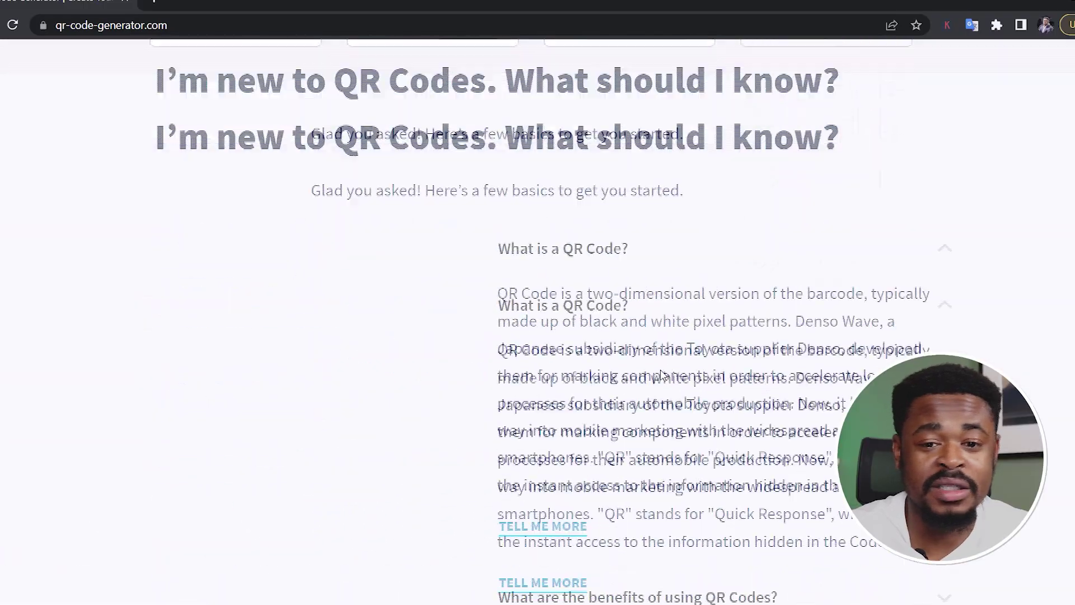
scroll(662, 375, "down", 10)
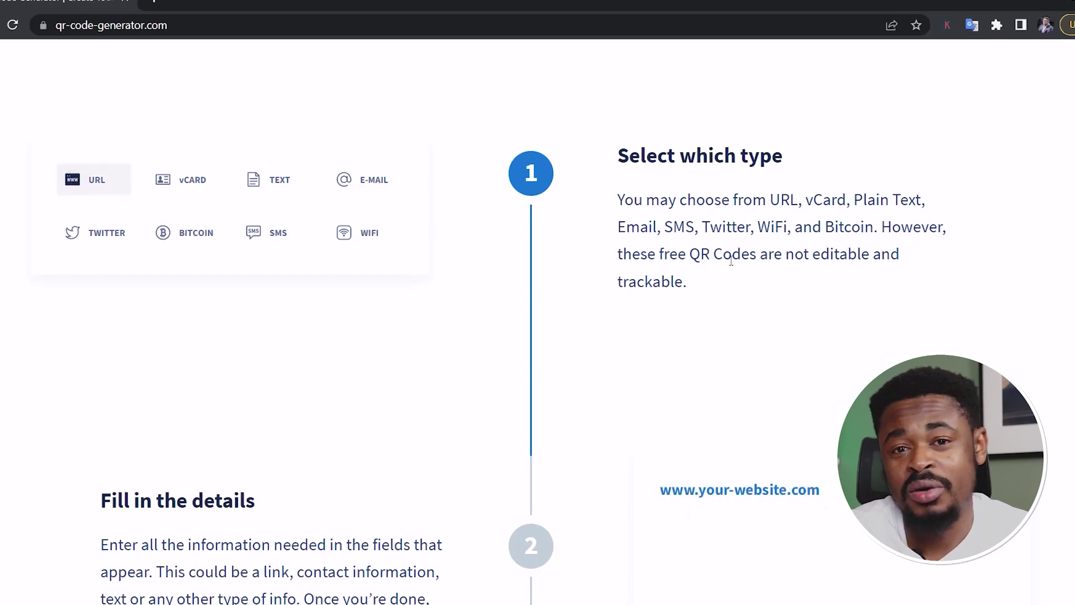
Sign up for a QR Code Generator account using a Google account
scroll(607, 384, "down", 3)
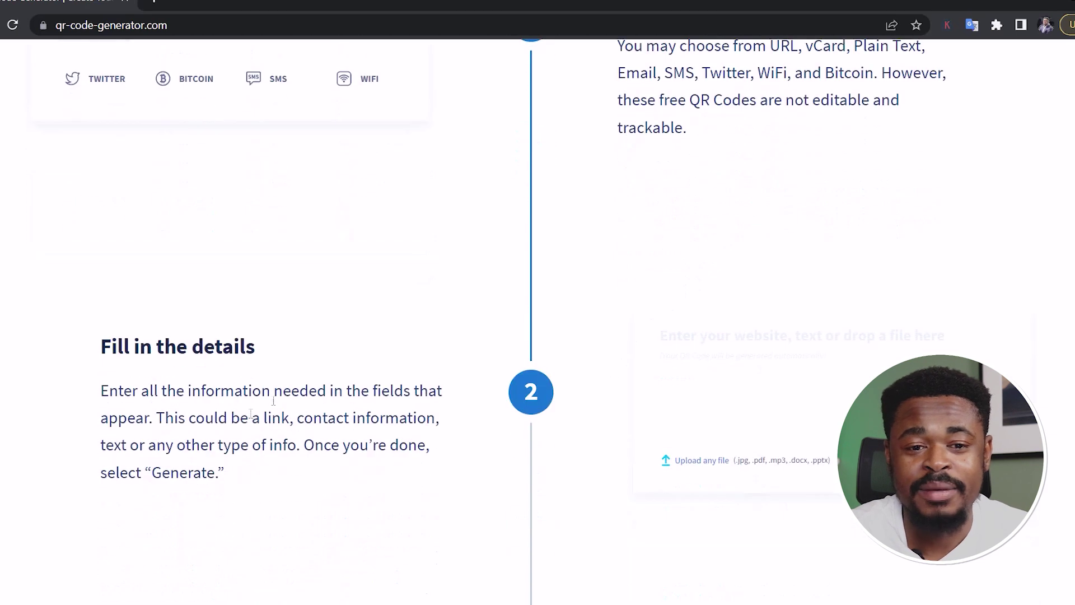
scroll(378, 432, "down", 8)
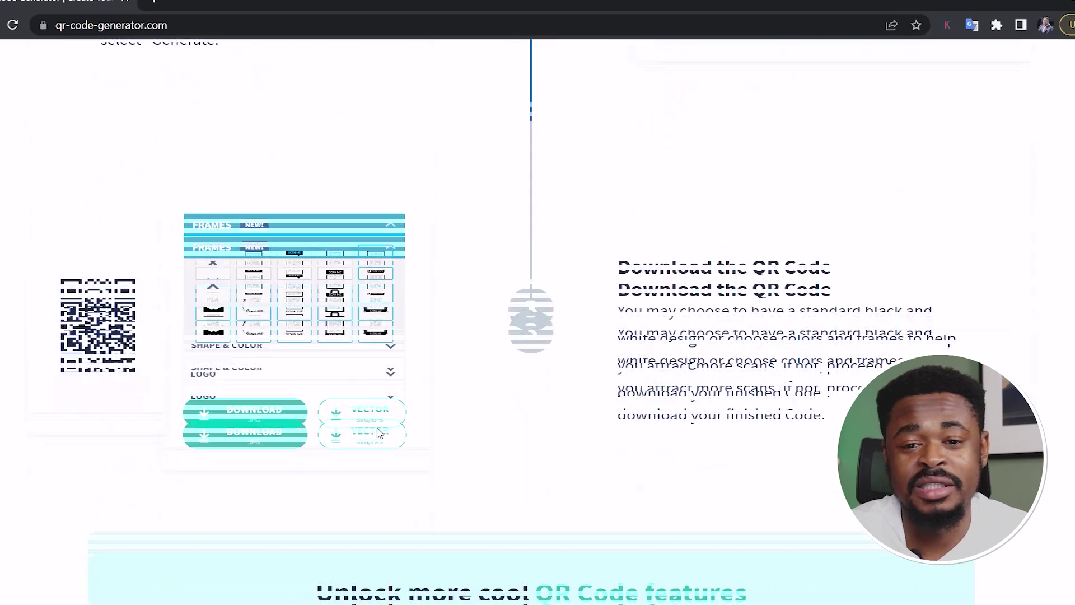
scroll(377, 432, "down", 4)
scroll(377, 432, "up", 4)
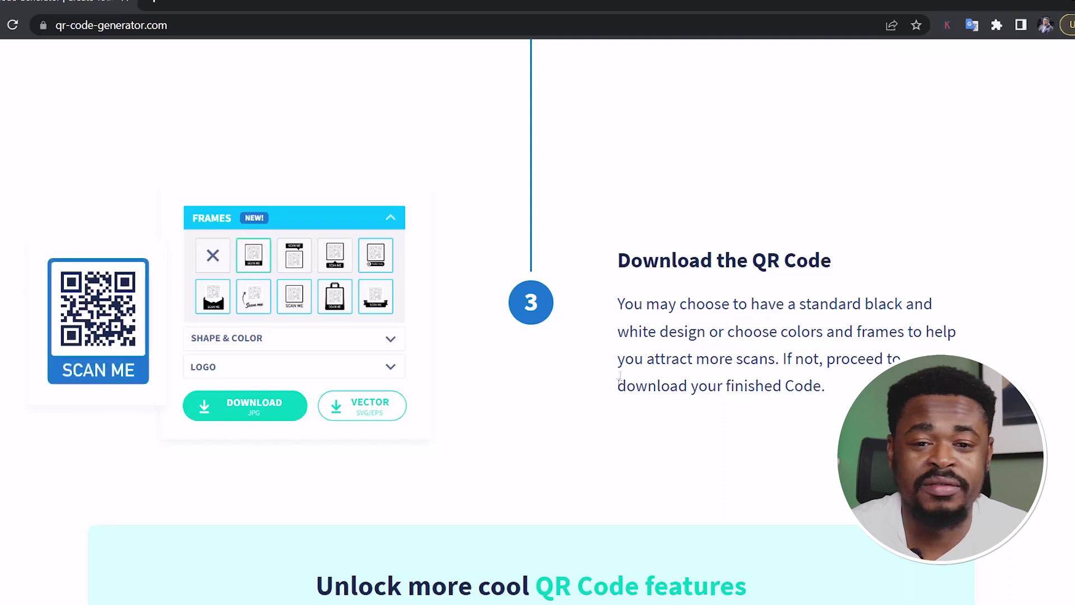
scroll(593, 431, "down", 4)
scroll(593, 431, "up", 4)
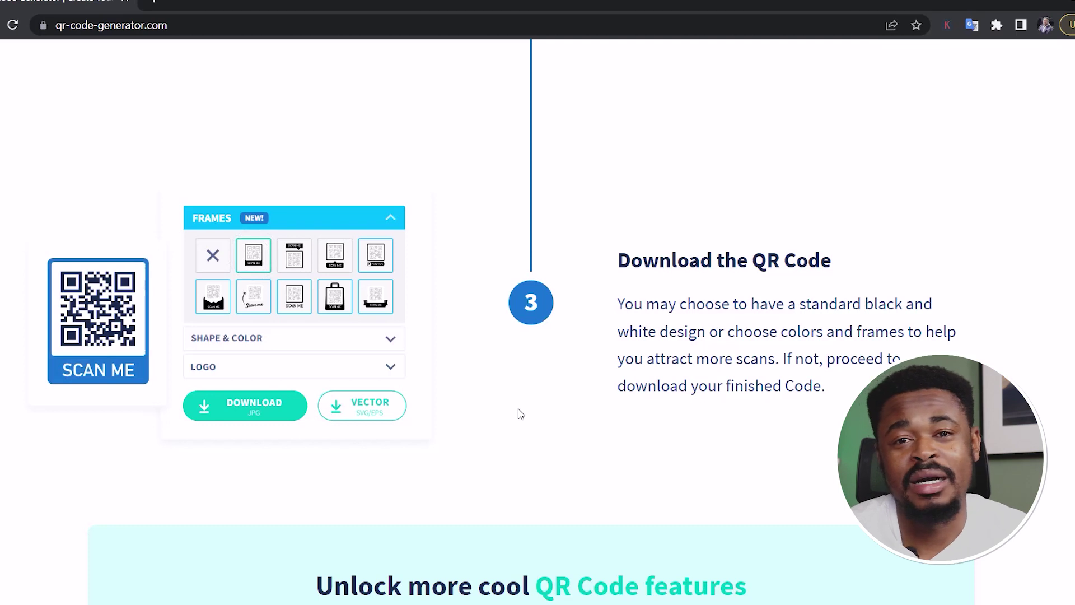
scroll(512, 465, "down", 13)
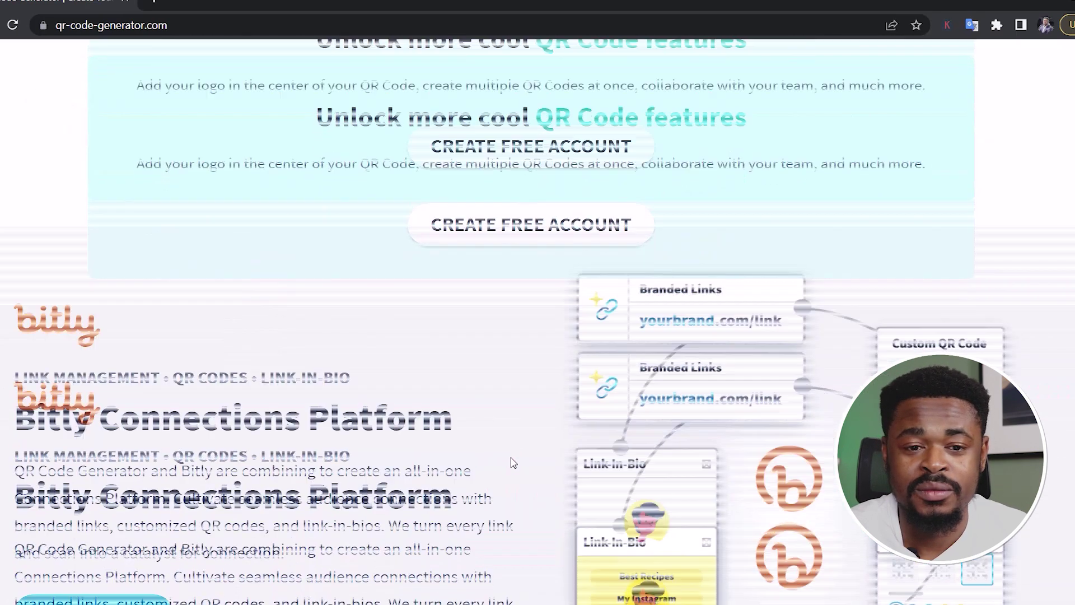
scroll(513, 463, "down", 11)
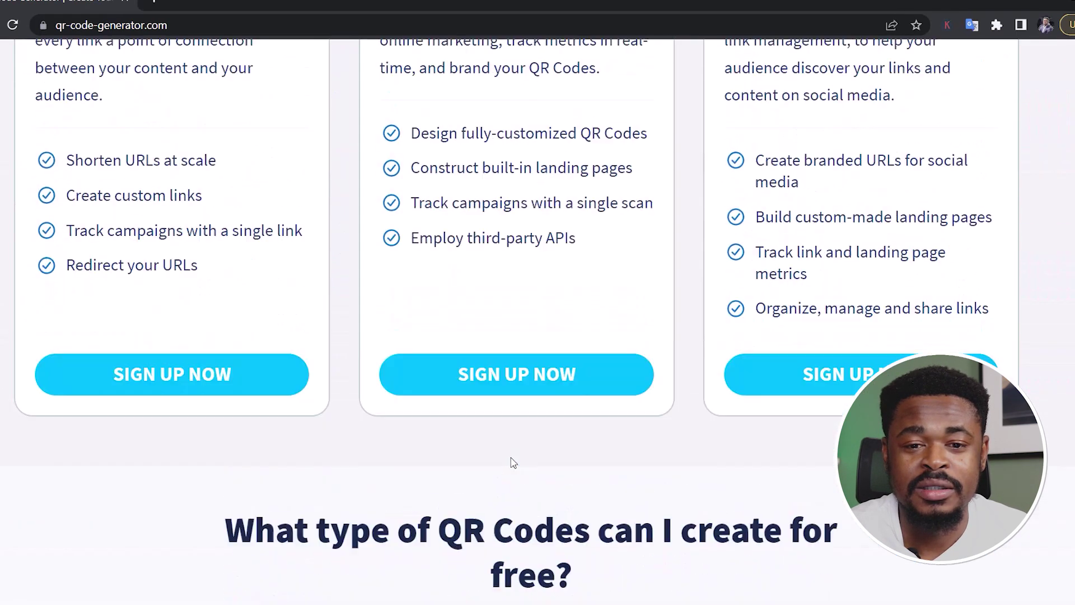
scroll(141, 115, "up", 3)
scroll(141, 115, "up", 4)
scroll(184, 308, "down", 3)
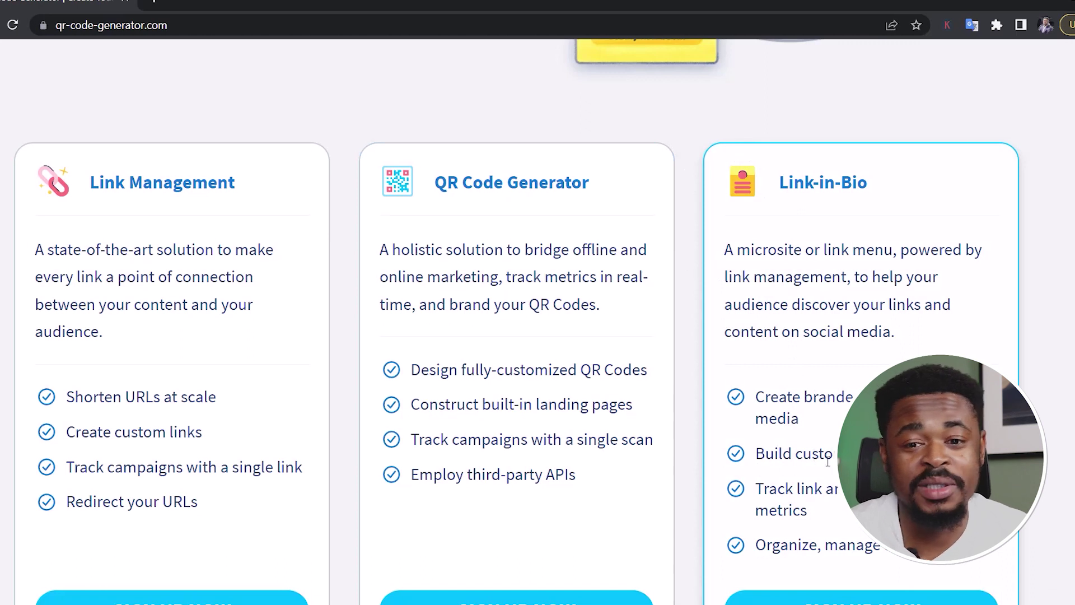
scroll(794, 507, "down", 3)
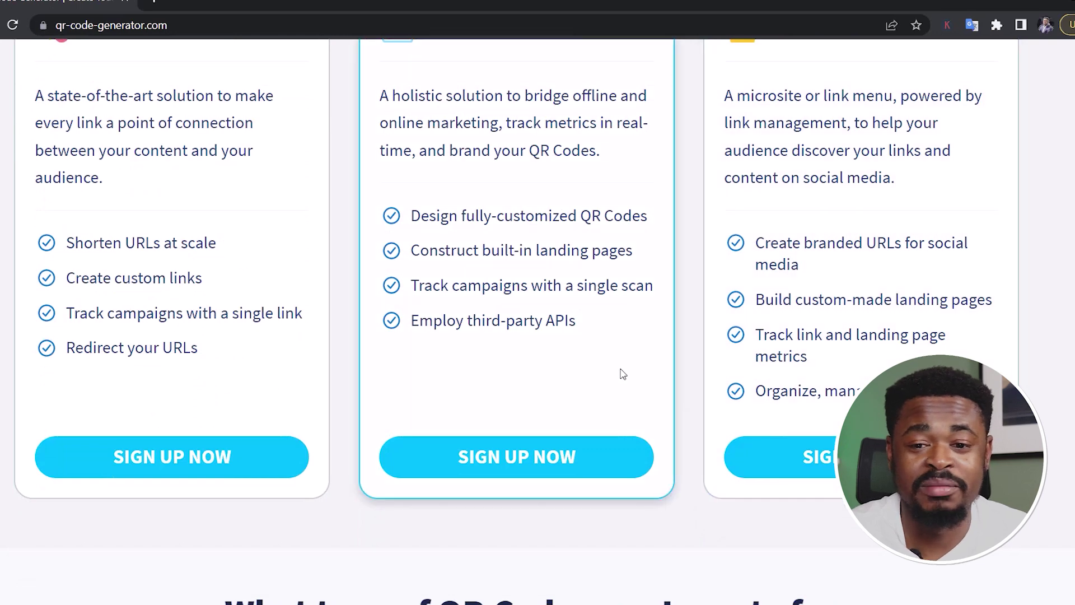
scroll(623, 374, "down", 10)
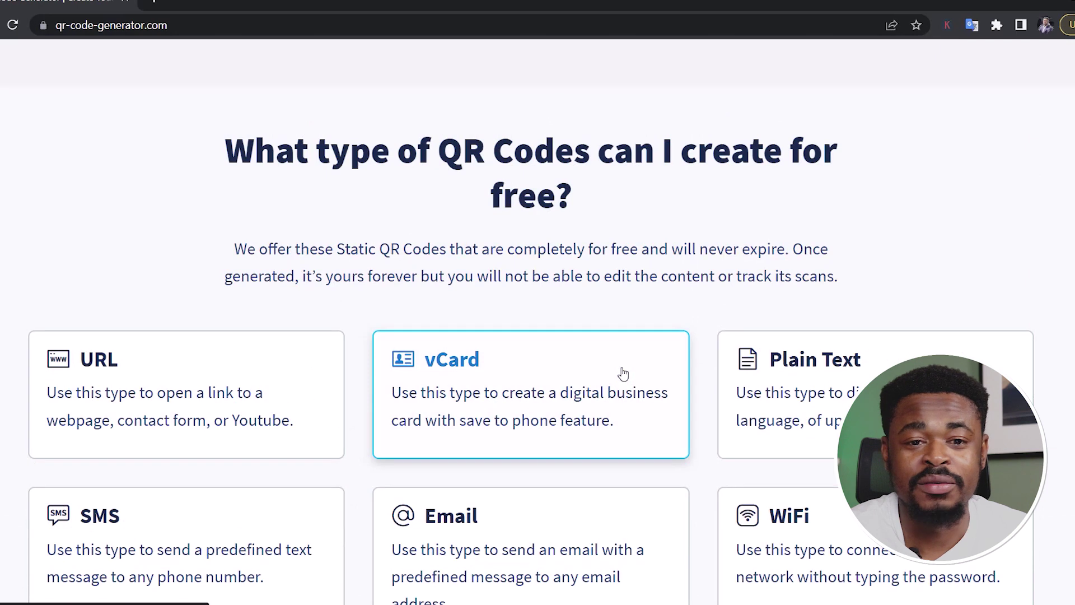
scroll(480, 391, "down", 4)
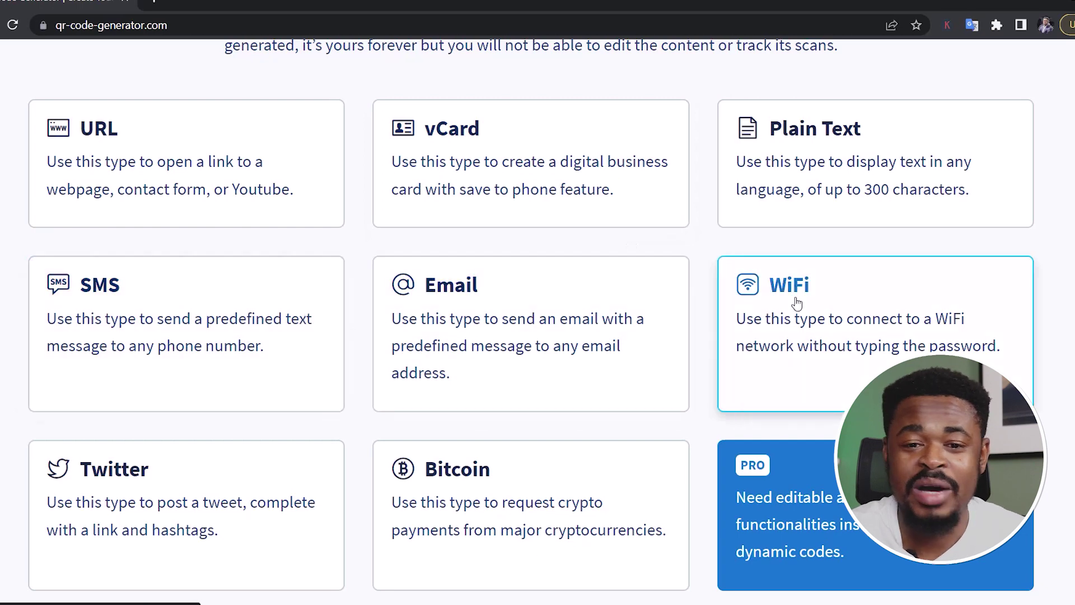
Skip the 'Choose your industry' onboarding screen from the header
scroll(341, 495, "down", 3)
scroll(472, 319, "down", 15)
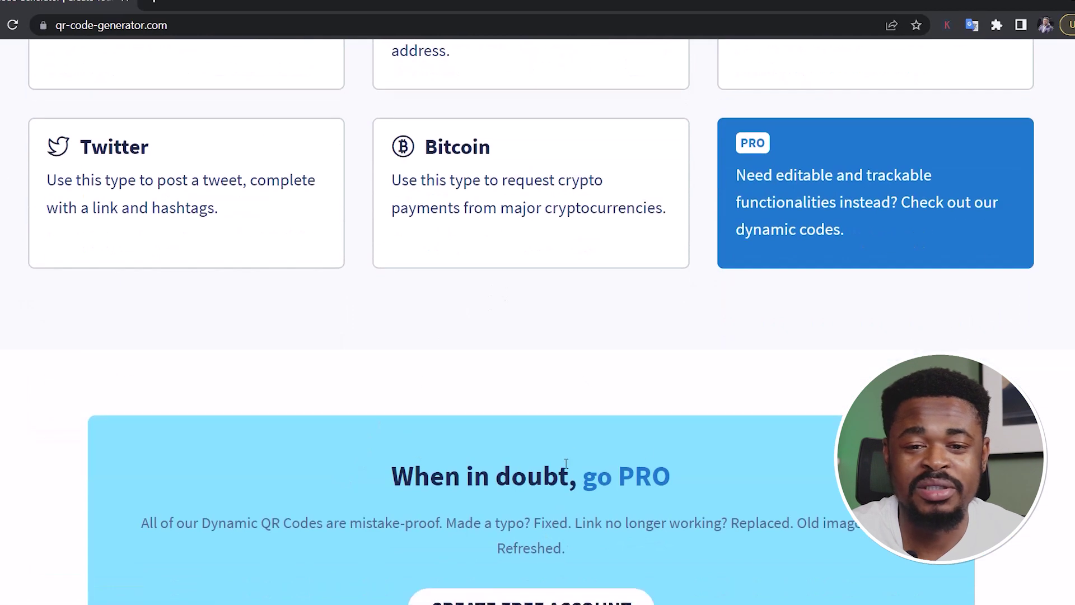
scroll(569, 473, "up", 20)
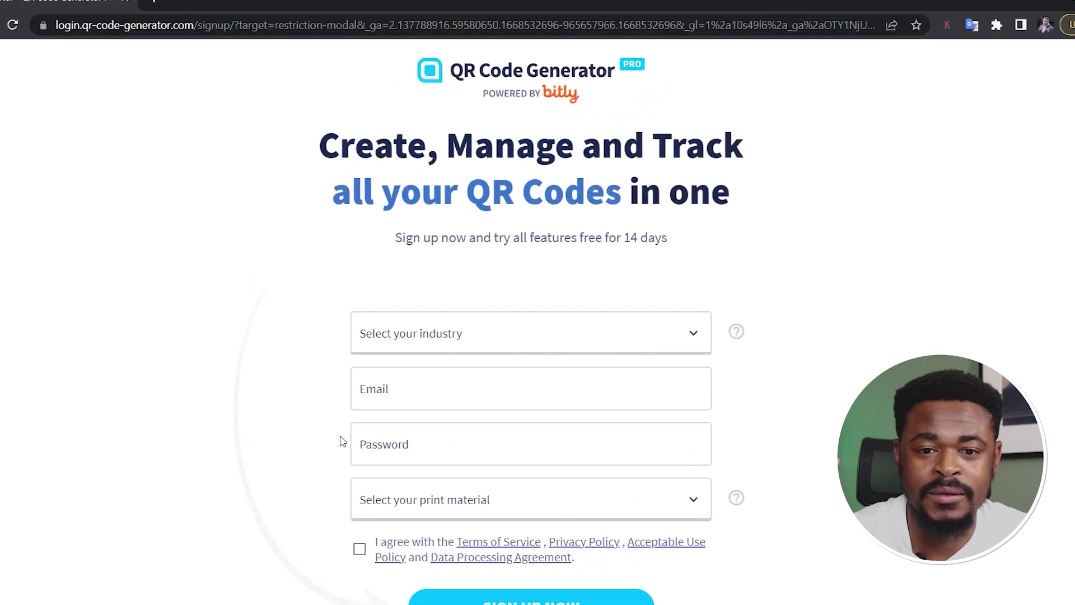
scroll(456, 478, "down", 3)
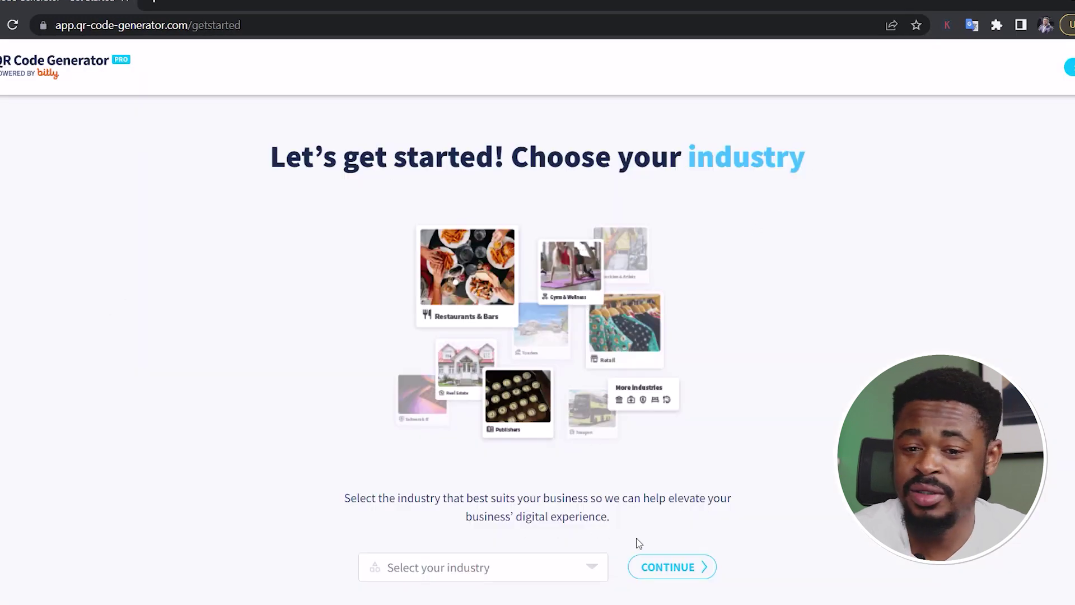
left_click(1069, 67)
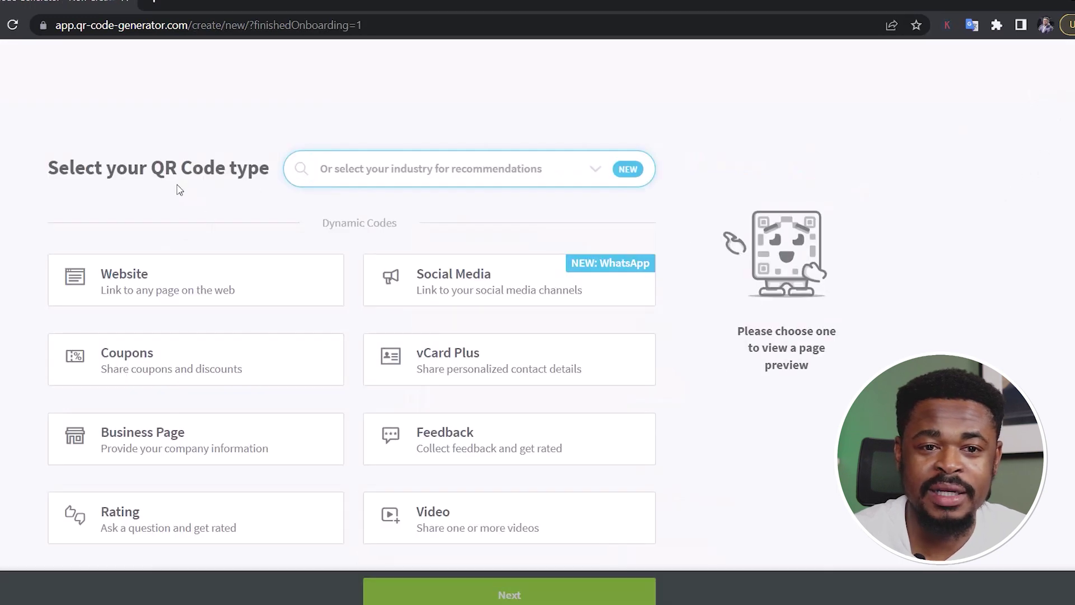
Browse the QR code type tiles and open, then close, the industry list
scroll(190, 286, "down", 1)
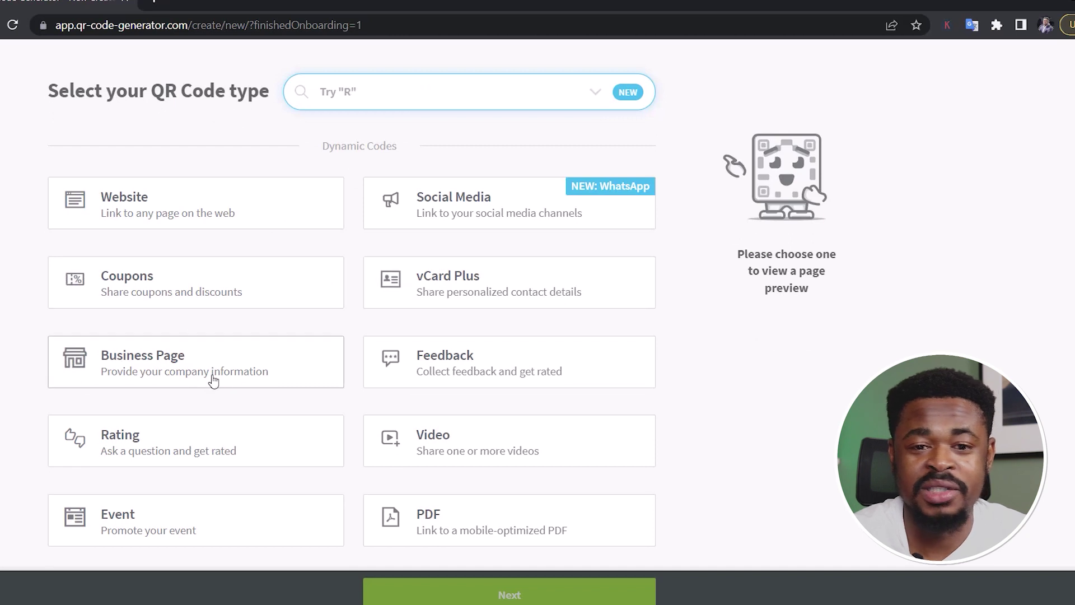
scroll(452, 367, "down", 3)
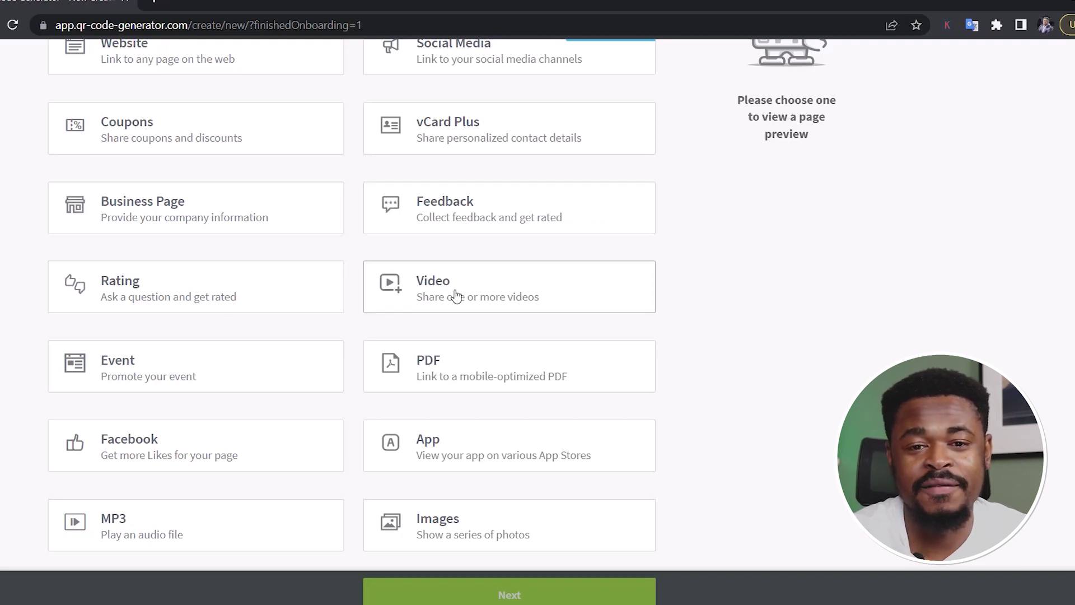
scroll(456, 297, "down", 1)
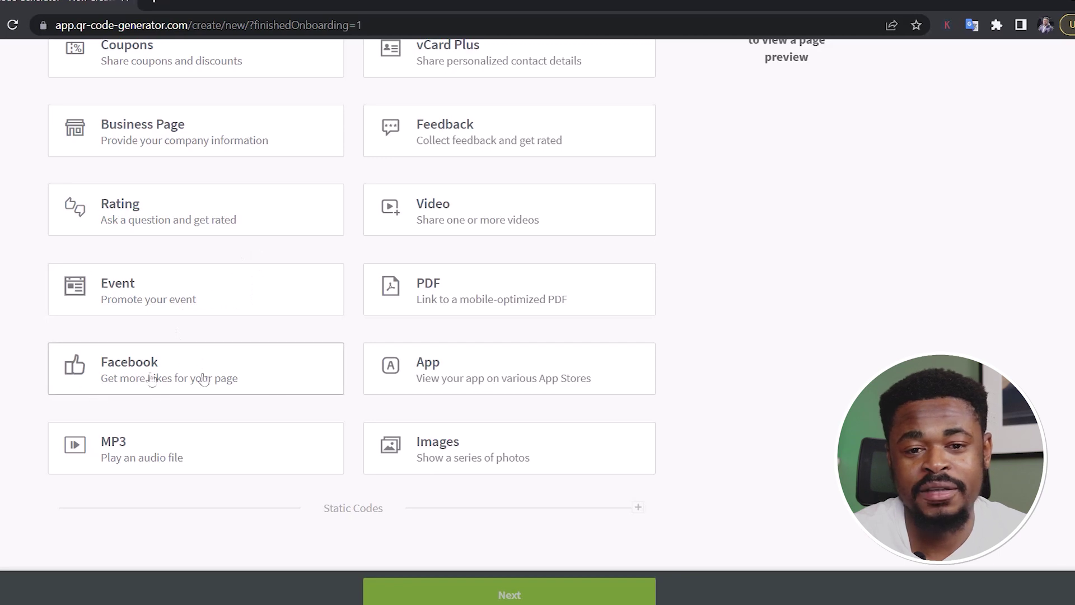
scroll(224, 464, "down", 1)
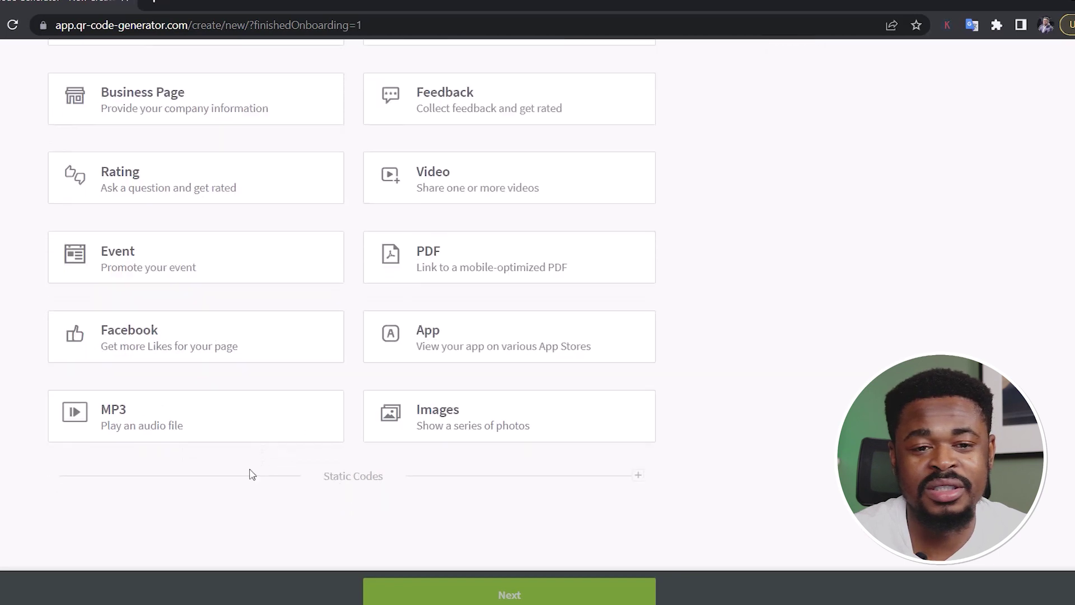
scroll(474, 430, "up", 6)
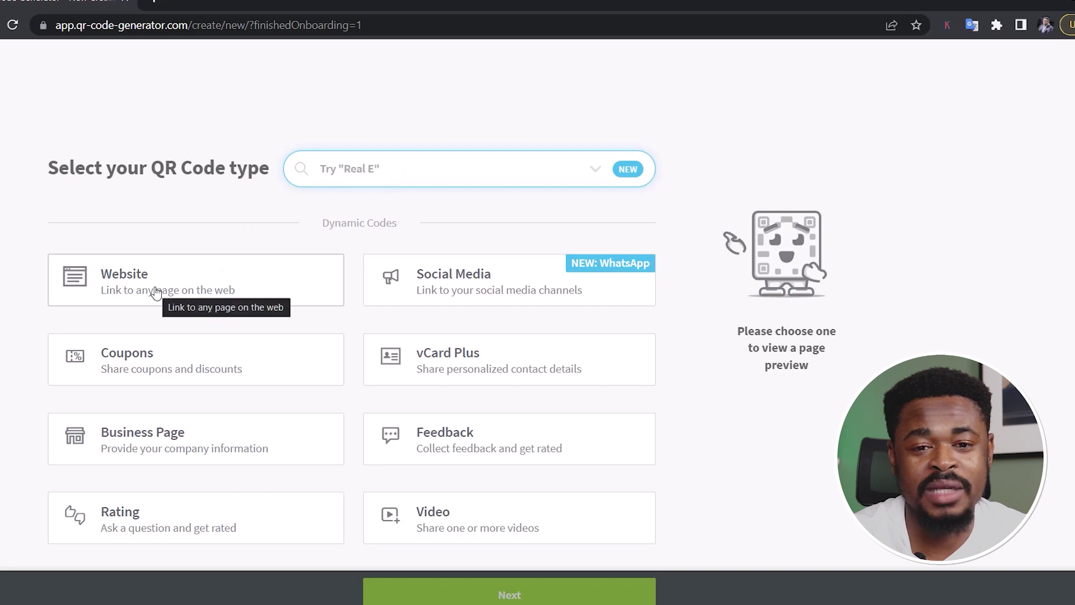
scroll(156, 288, "down", 1)
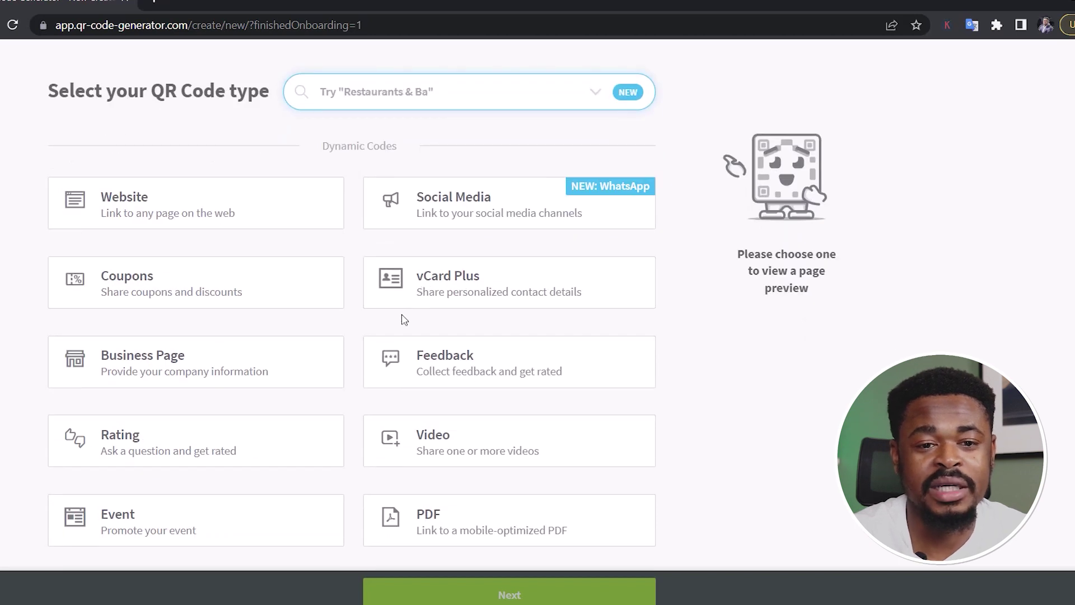
scroll(403, 316, "down", 3)
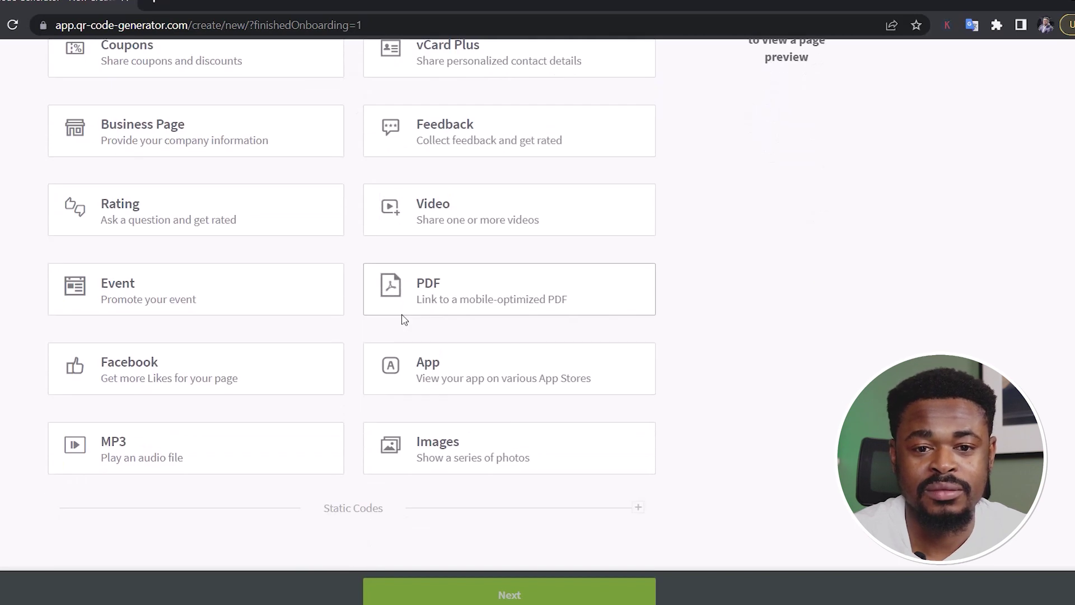
scroll(404, 318, "up", 4)
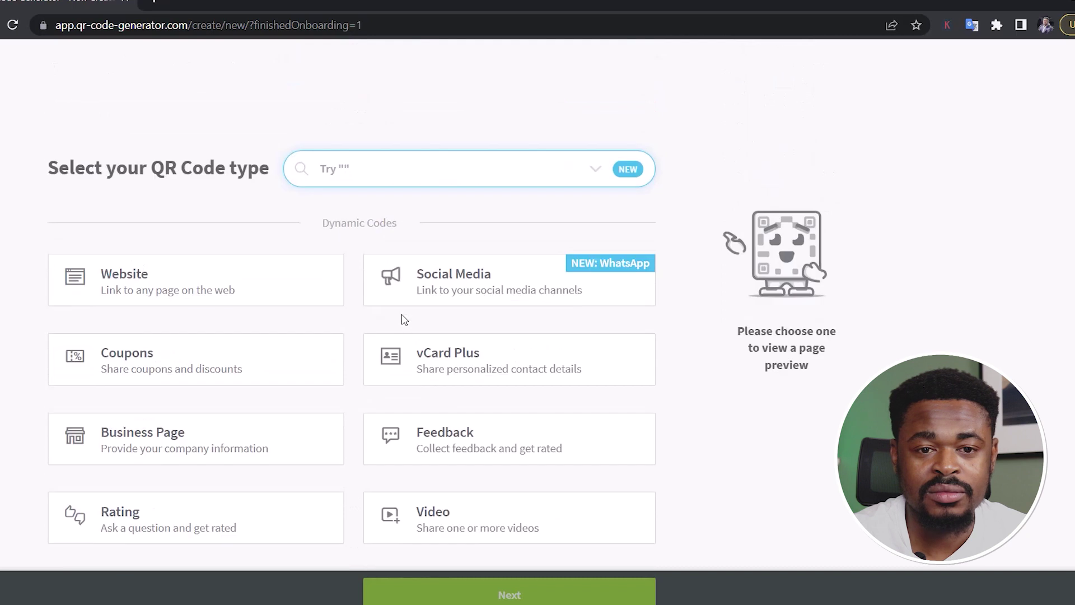
left_click(373, 170)
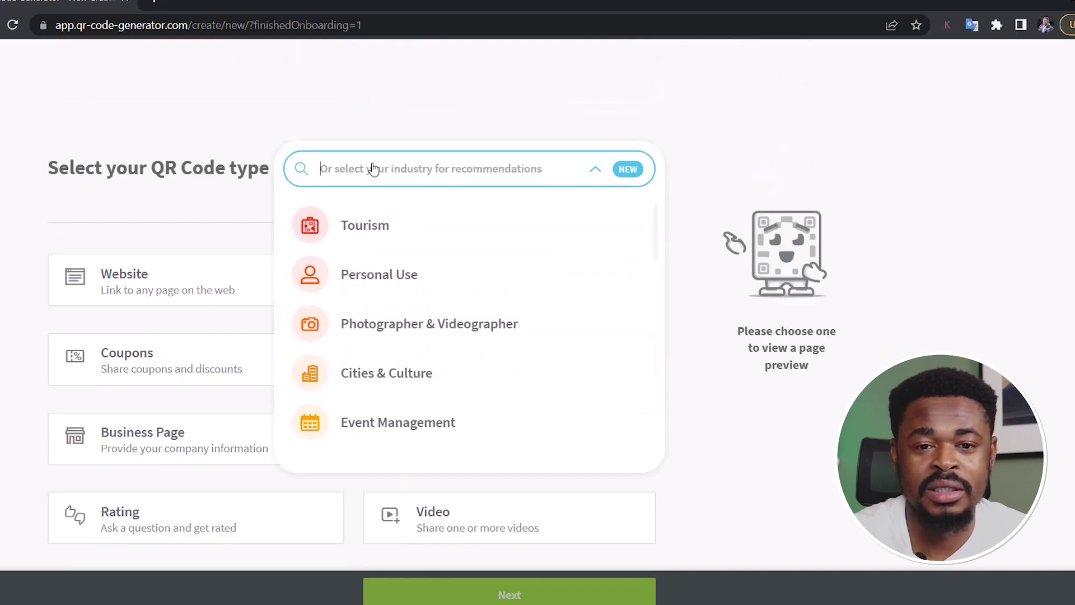
right_click(372, 168)
left_click(367, 172)
Choose Website as the QR code type and view its page preview
left_click(240, 278)
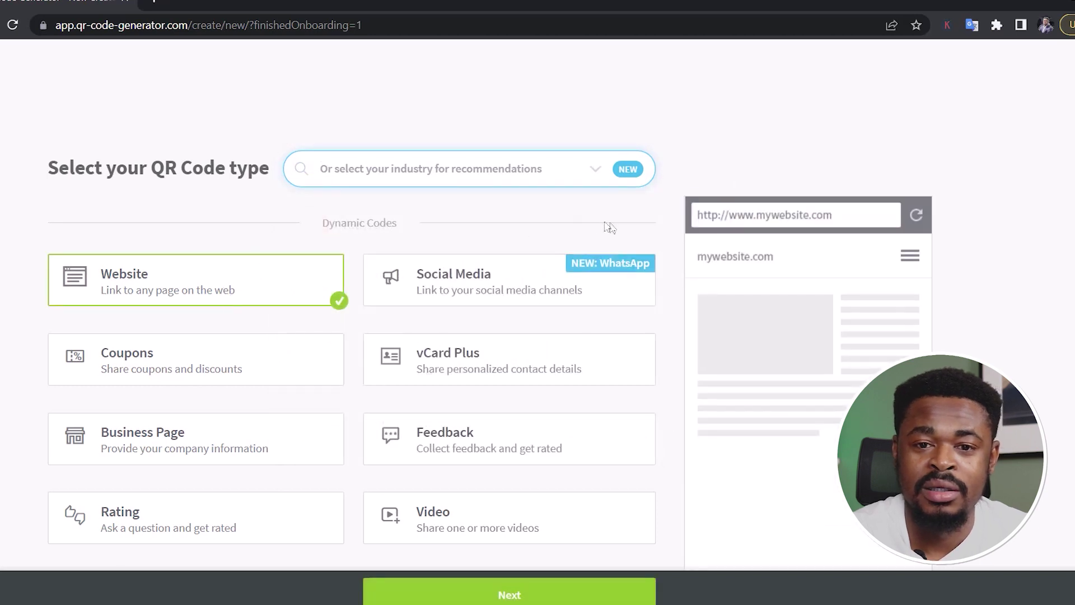
mouse_move(761, 221)
scroll(794, 425, "down", 5)
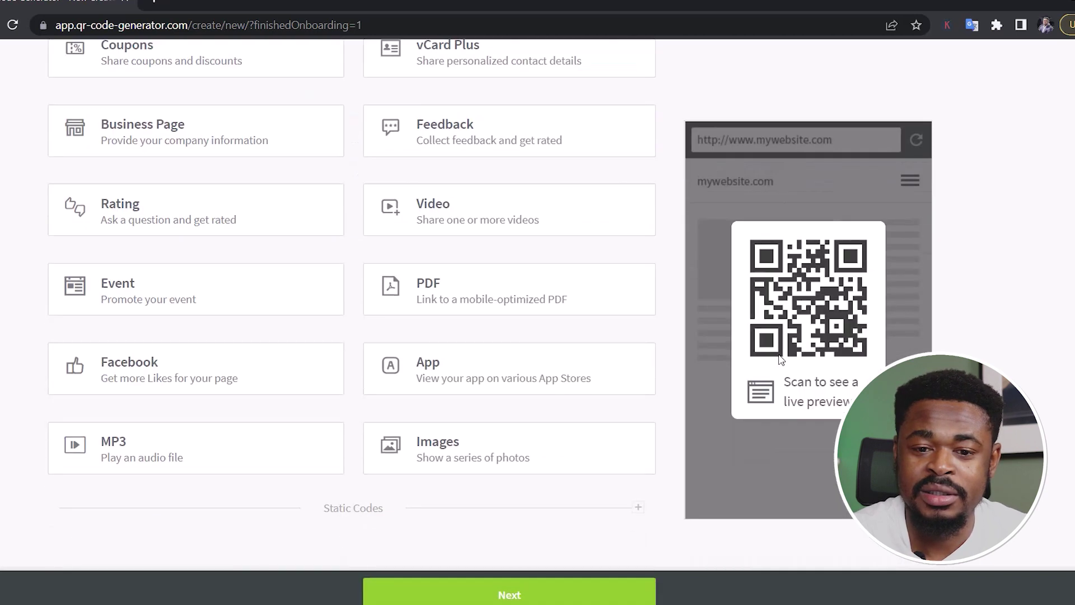
Name the code 'Youtube Channel' and paste the YouTube channel URL as its website
left_click(507, 596)
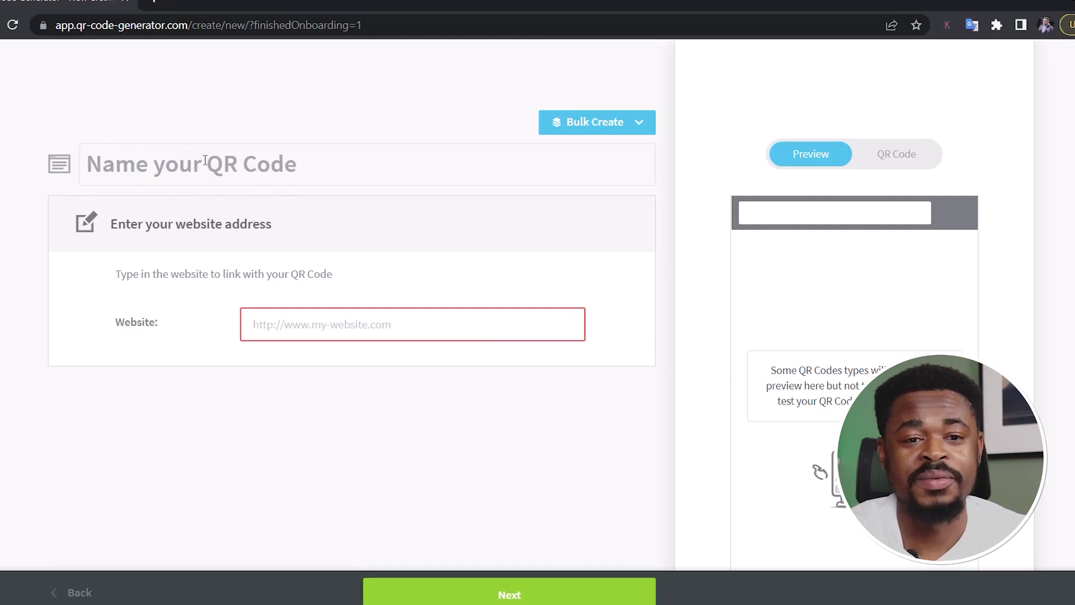
left_click(200, 167)
type("Y")
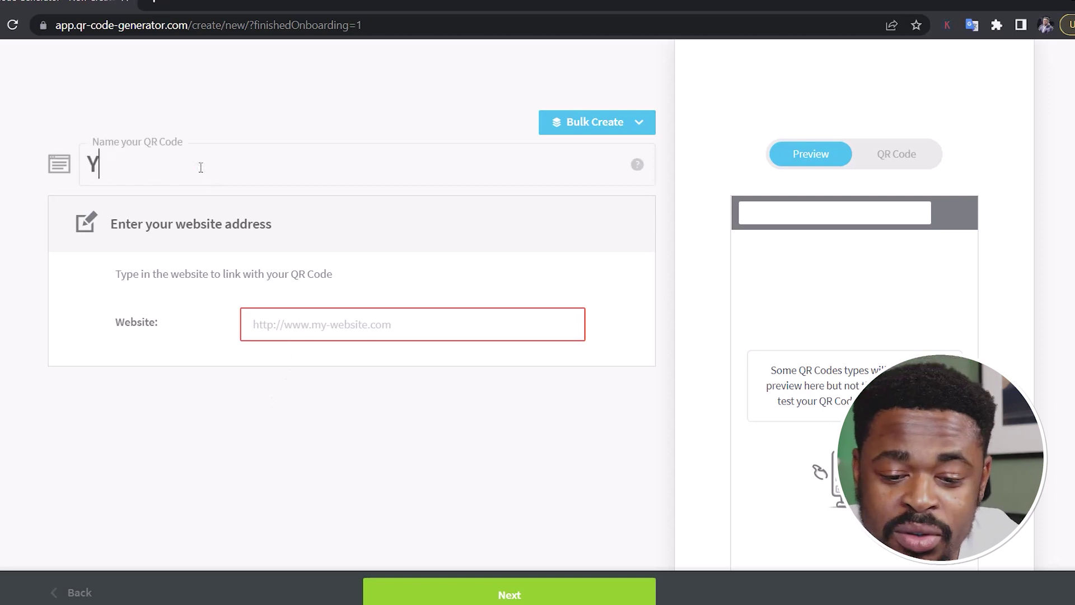
type("outu")
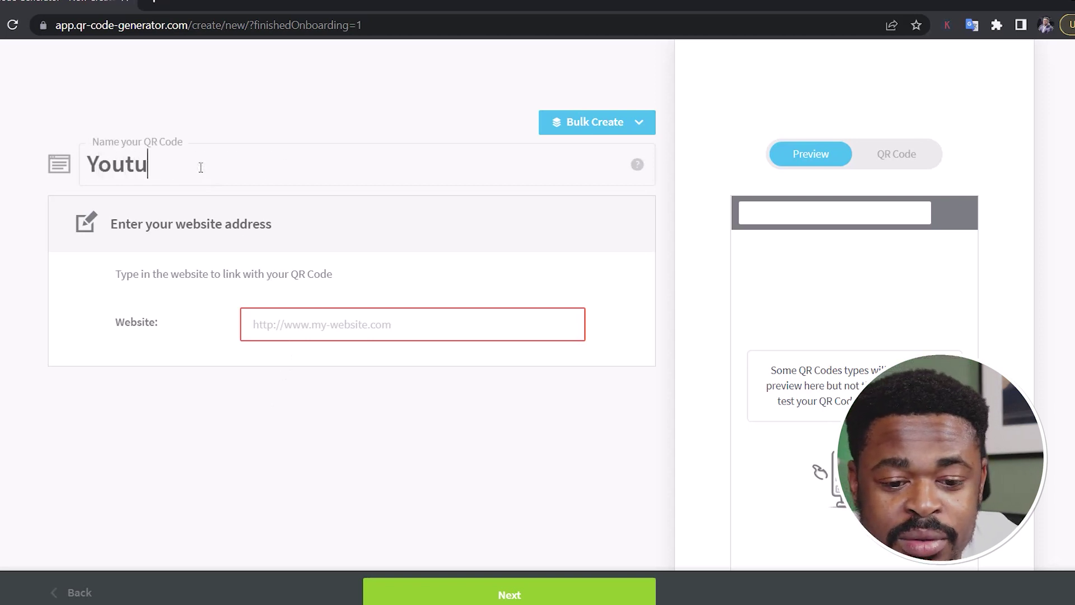
type("be Channel")
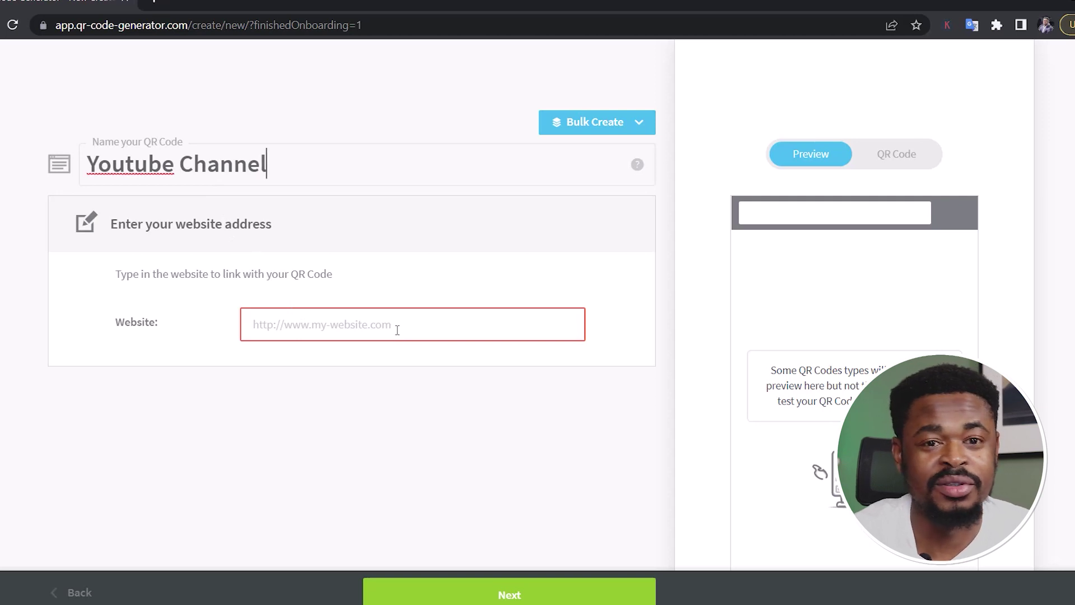
right_click(397, 330)
left_click(435, 452)
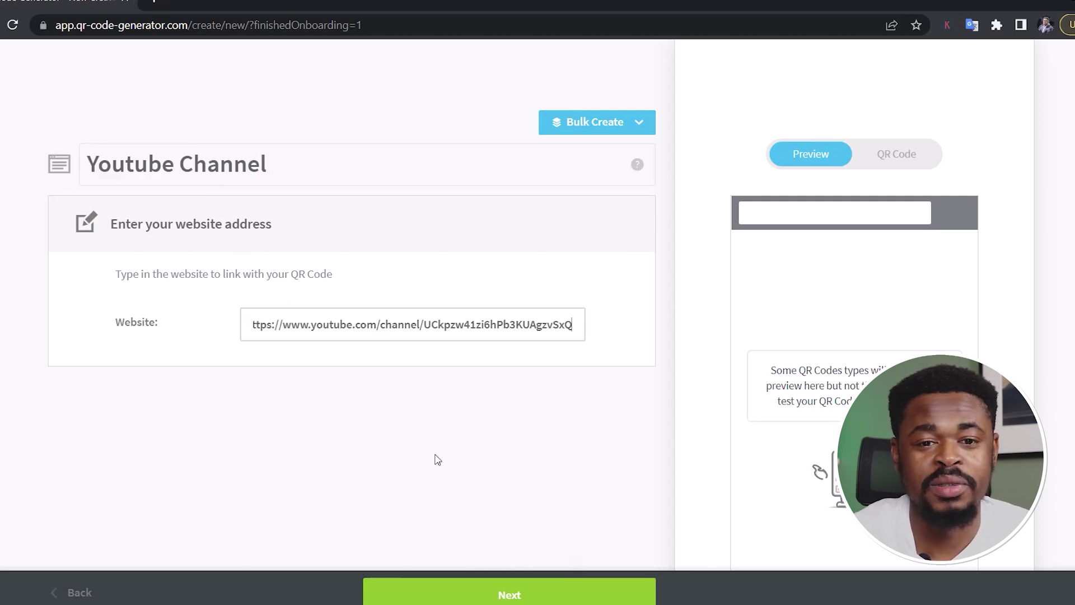
left_click(470, 591)
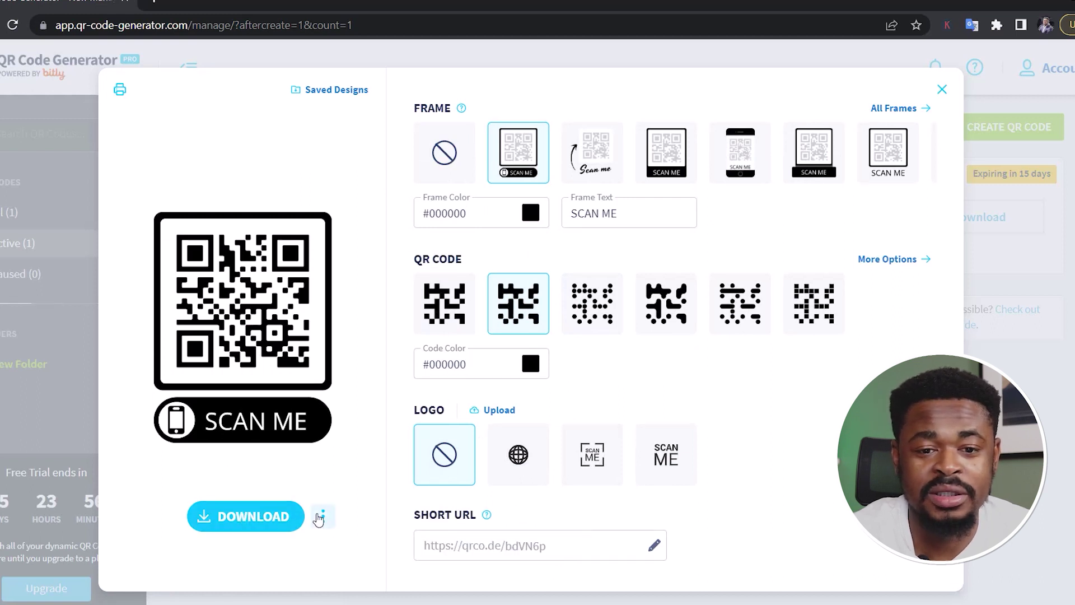
Give the code the SCAN ME phone-icon frame in navy #091B5F
left_click(321, 516)
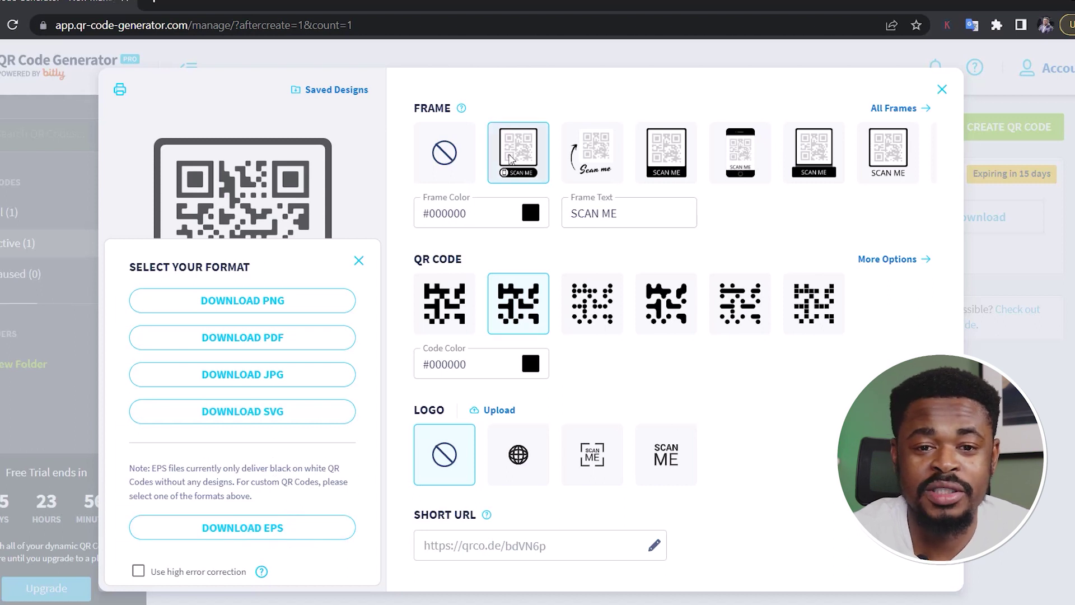
left_click(357, 261)
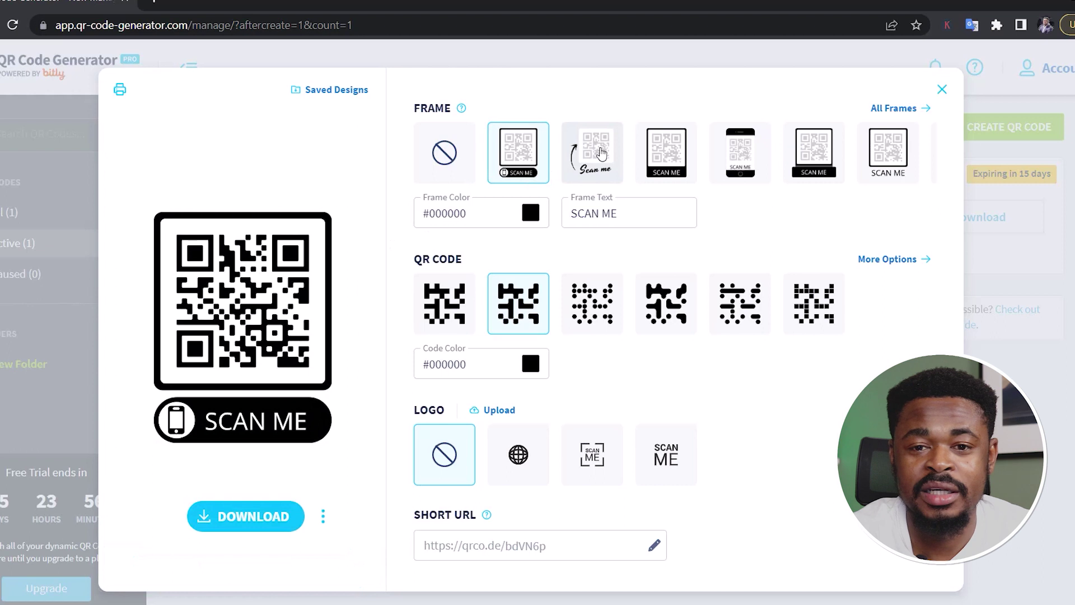
left_click(600, 153)
left_click(668, 158)
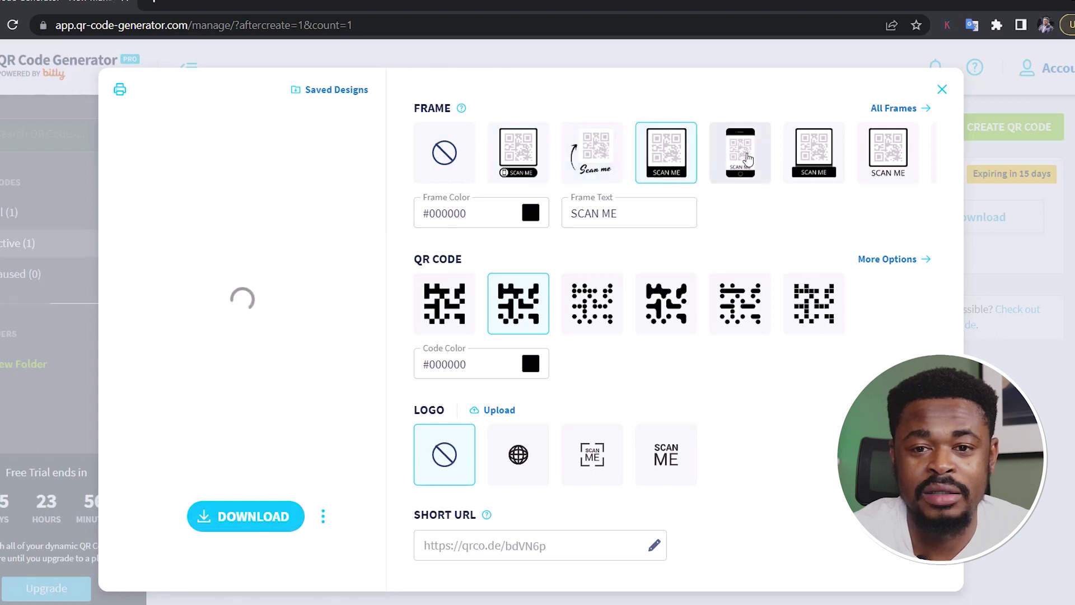
left_click(748, 159)
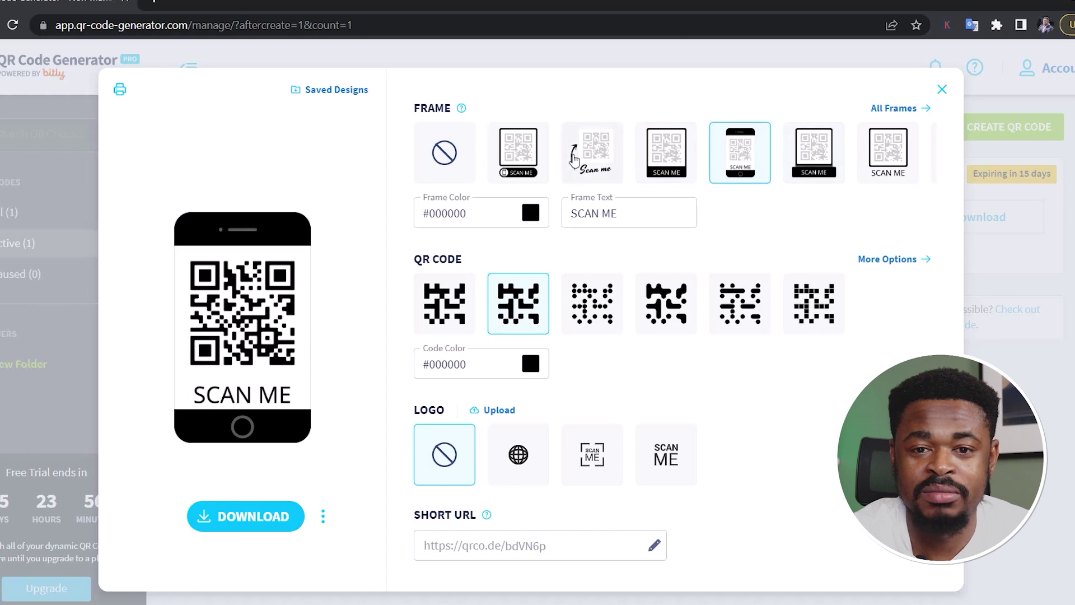
left_click(529, 159)
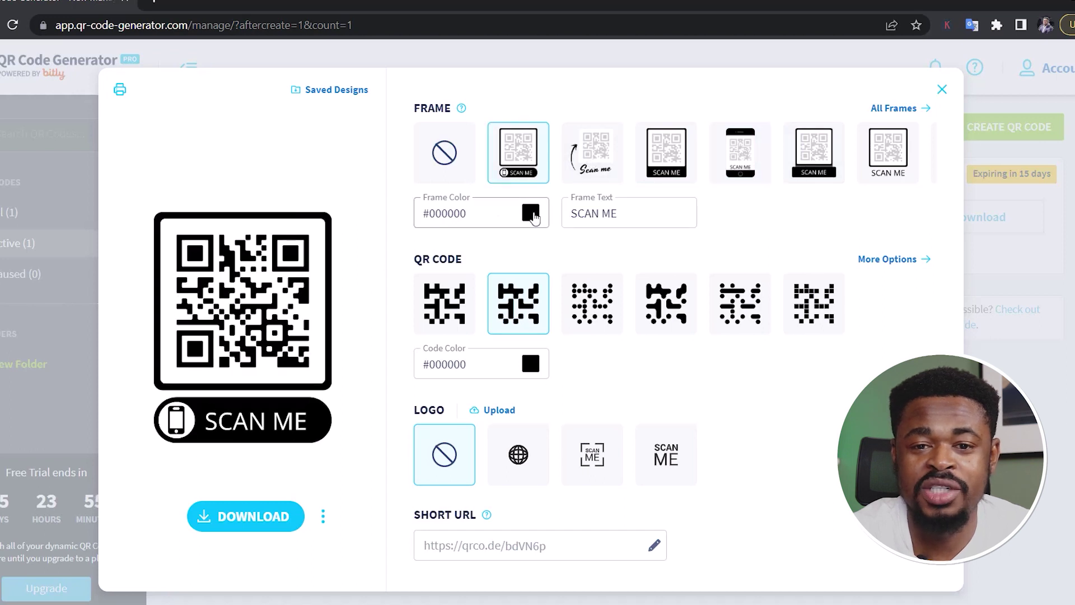
left_click(530, 213)
left_click(392, 437)
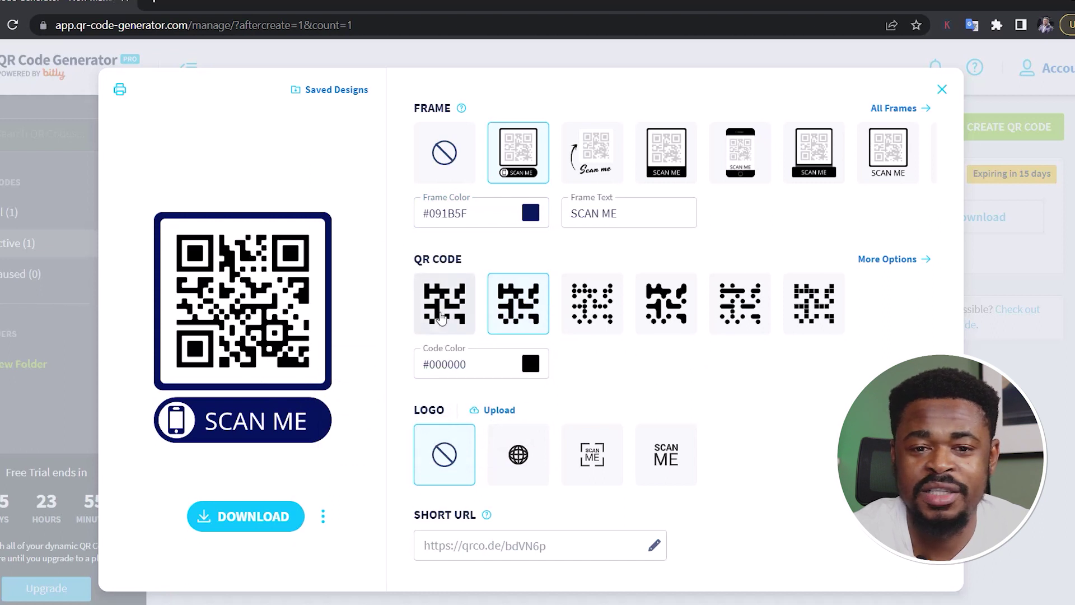
Try several QR patterns and colours, keeping plain square modules in black
left_click(447, 316)
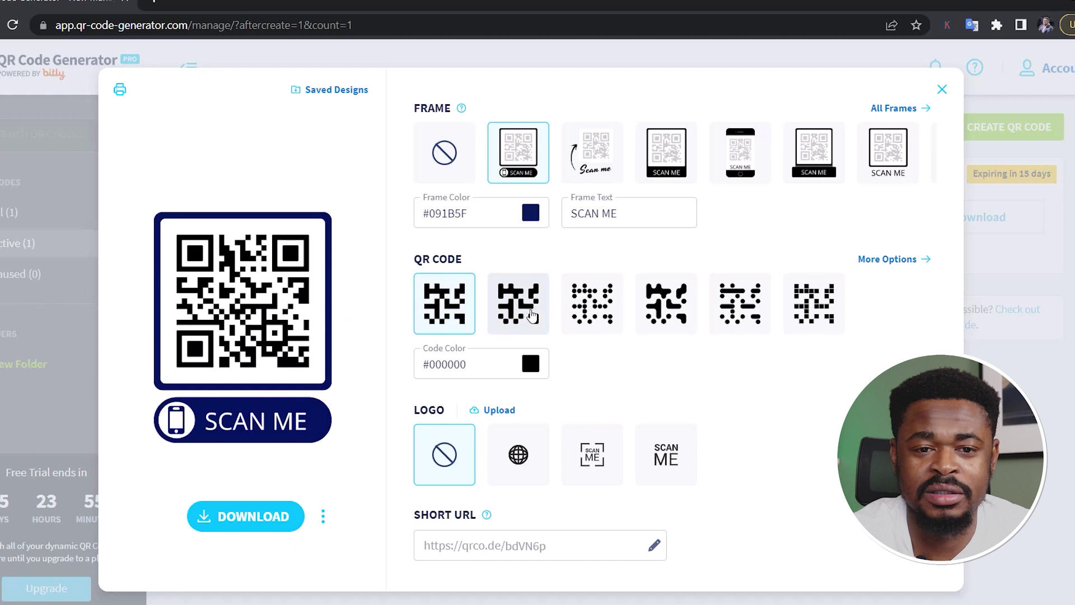
left_click(594, 311)
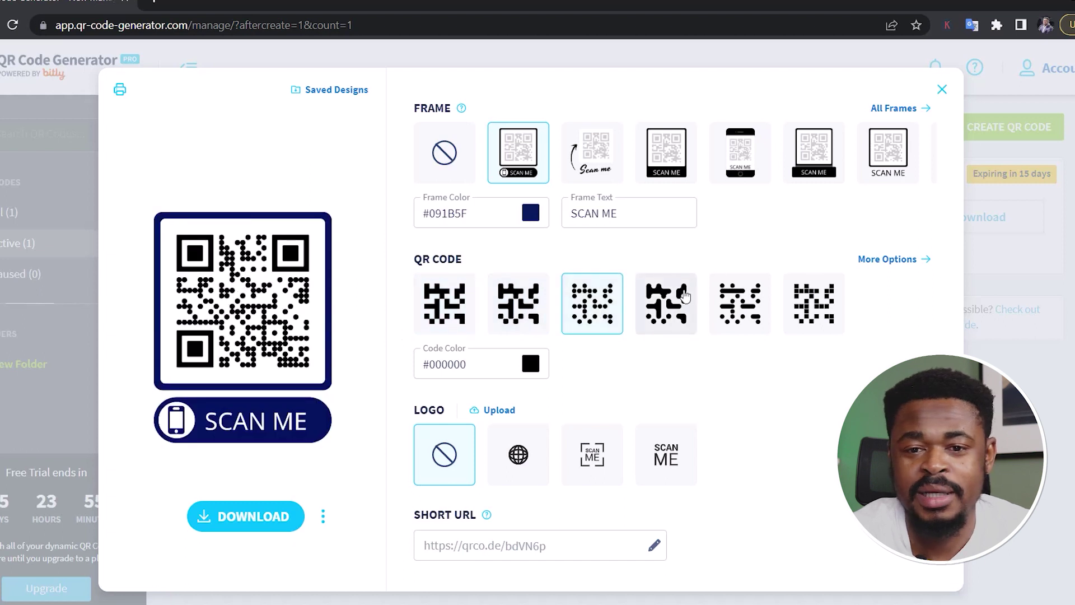
left_click(684, 297)
left_click(722, 303)
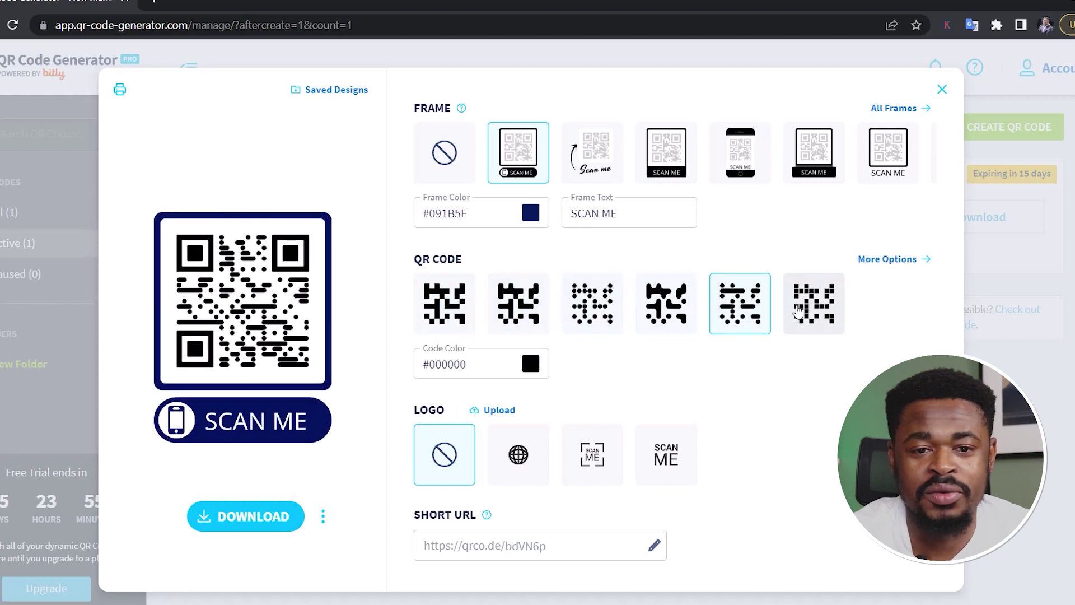
left_click(814, 302)
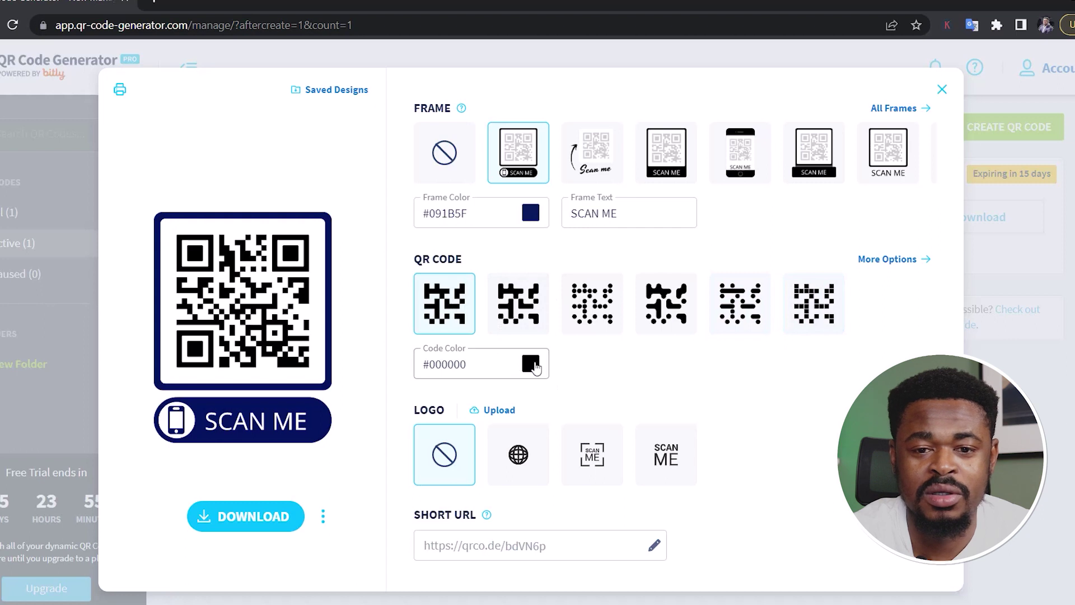
left_click(532, 365)
left_click(520, 419)
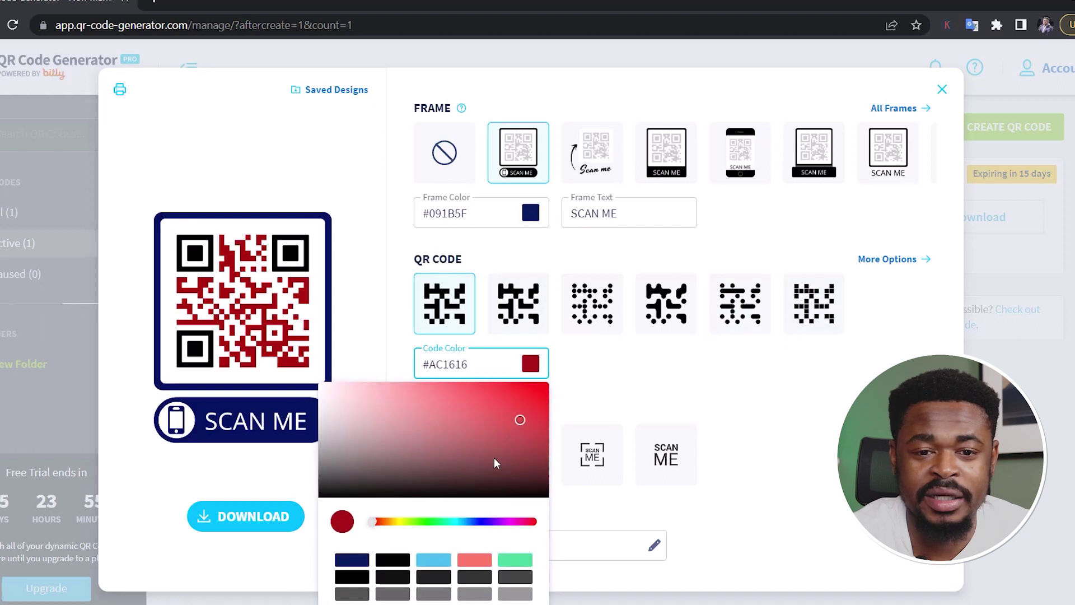
left_click(392, 560)
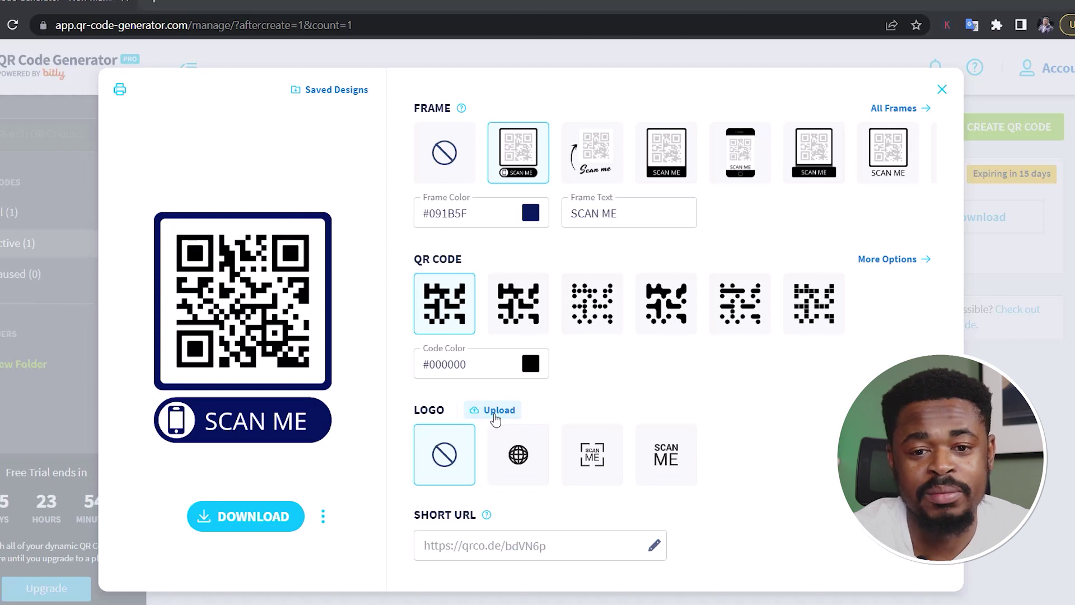
Test a centre logo, then remove it so the code has no logo
left_click(495, 417)
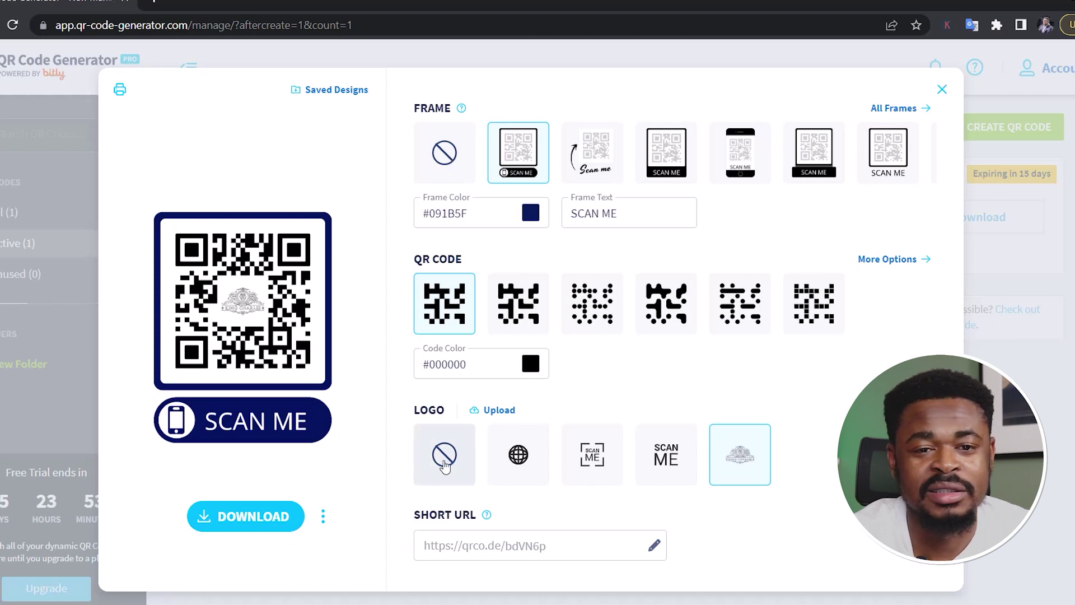
left_click(444, 465)
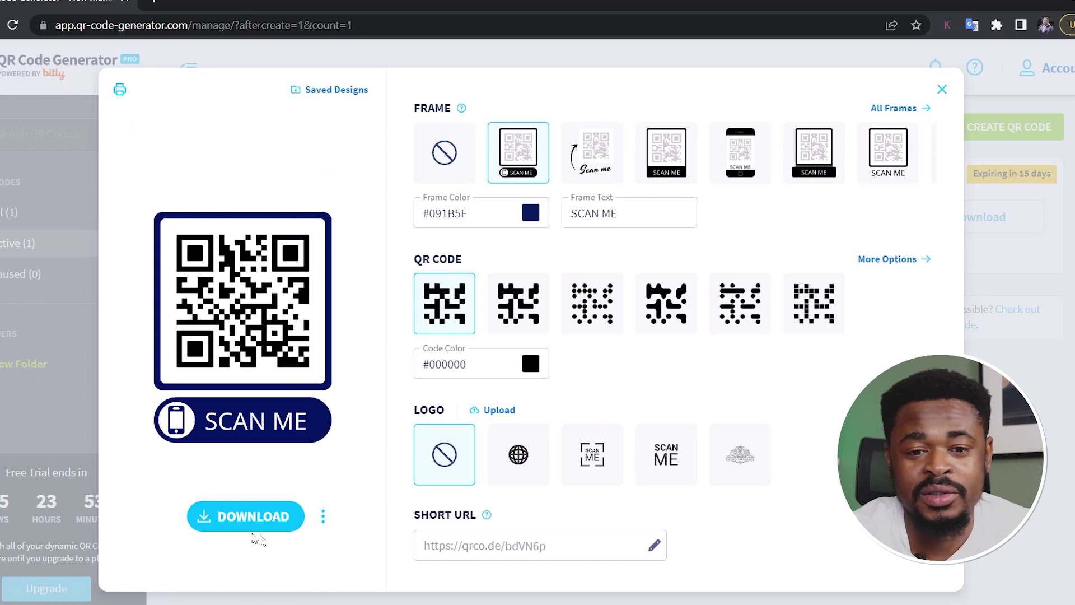
left_click(322, 515)
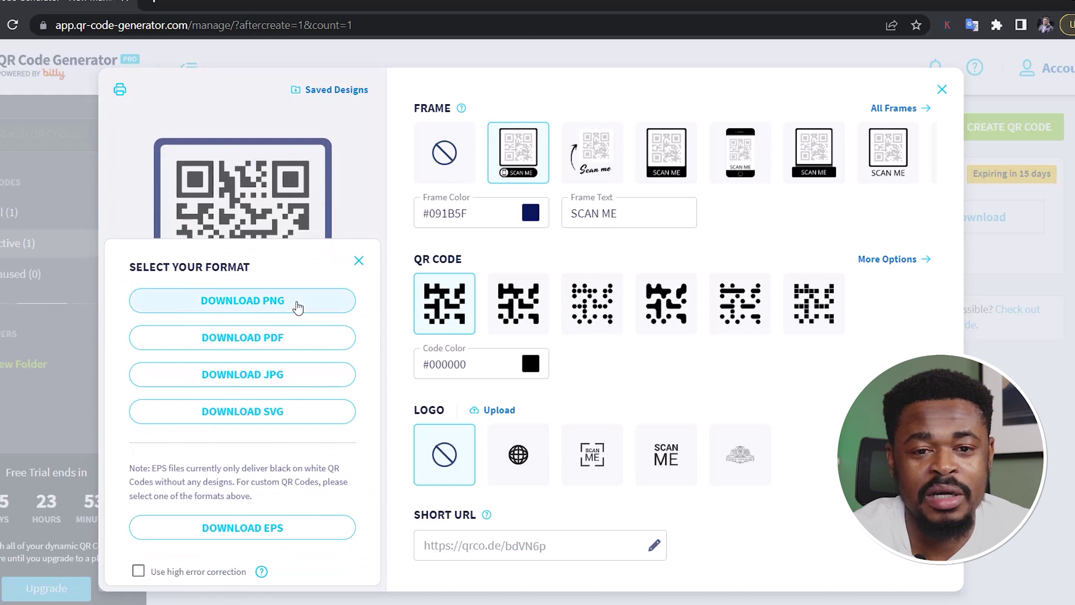
Download the framed Youtube Channel QR code as a PNG
left_click(297, 306)
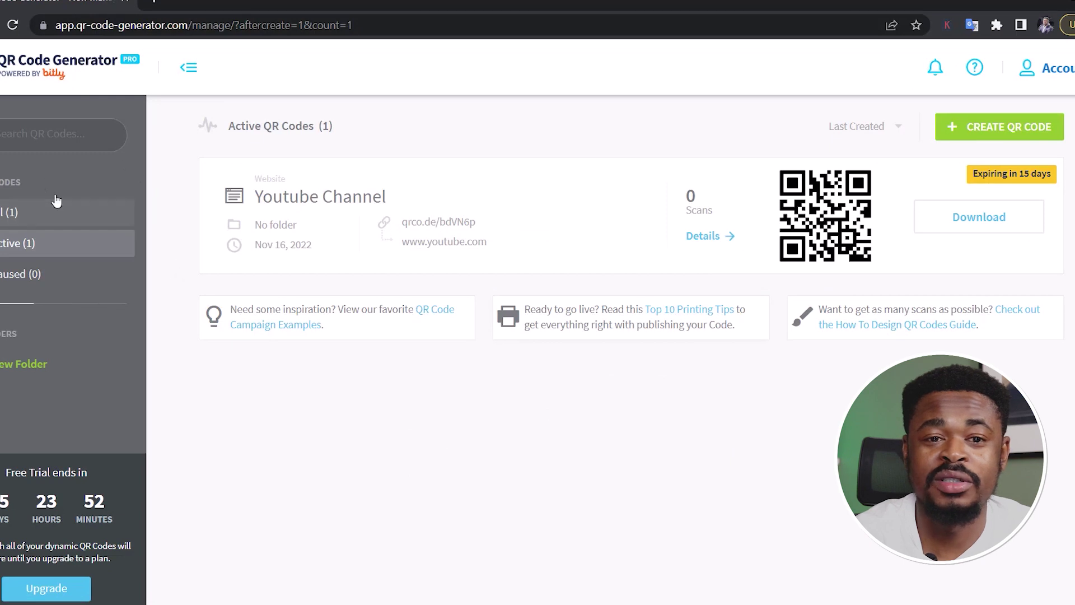
Create another QR code of type vCard Plus and continue to its setup form
left_click(961, 124)
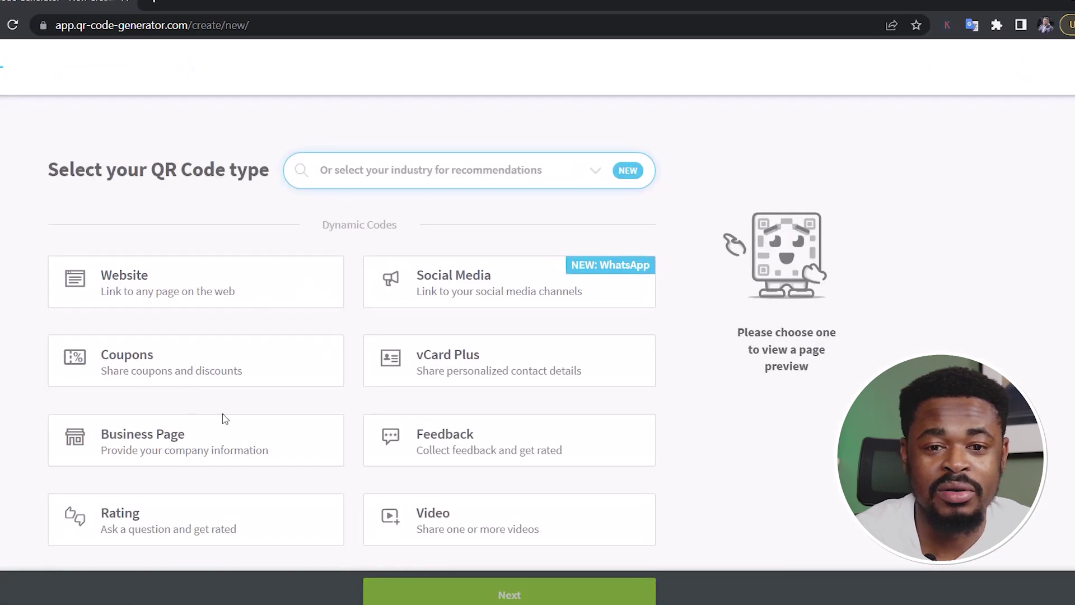
left_click(418, 369)
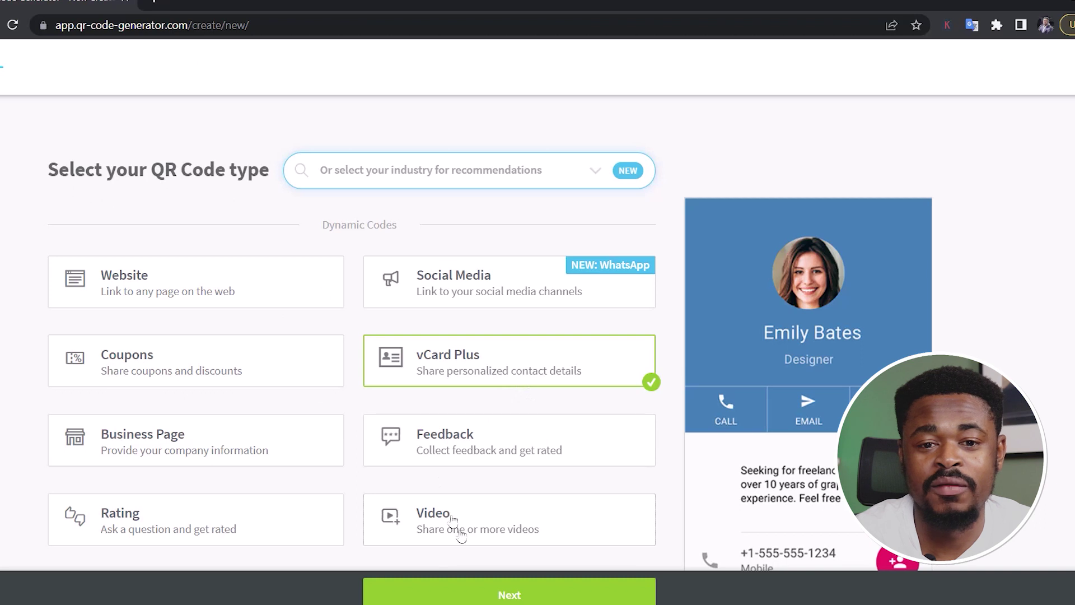
left_click(454, 598)
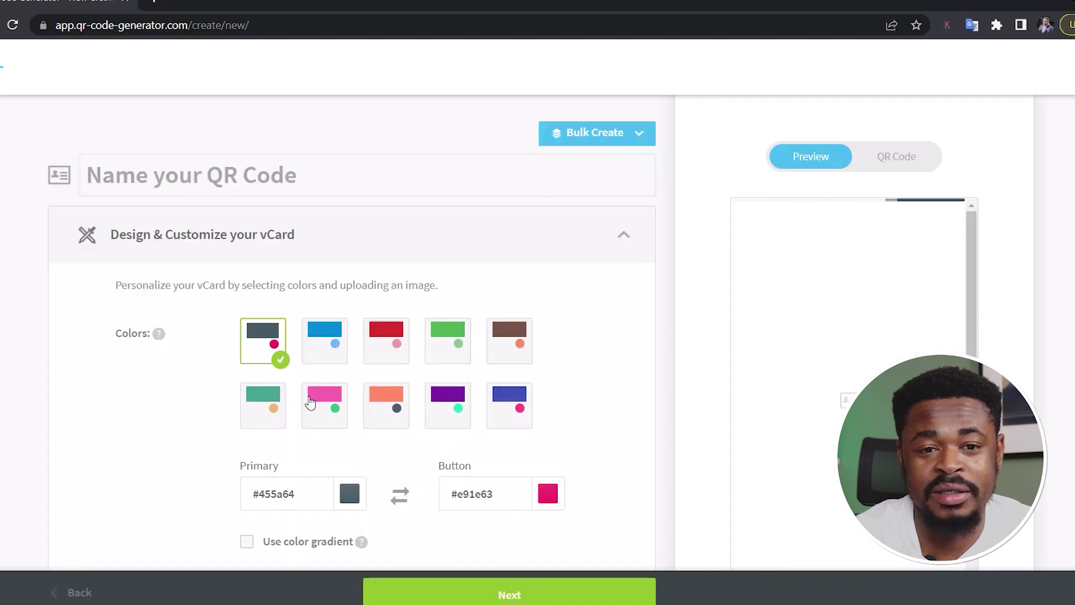
Name the vCard code 'Contact Me' and apply the standard blue colour scheme
scroll(310, 408, "down", 3)
scroll(277, 274, "up", 3)
left_click(285, 175)
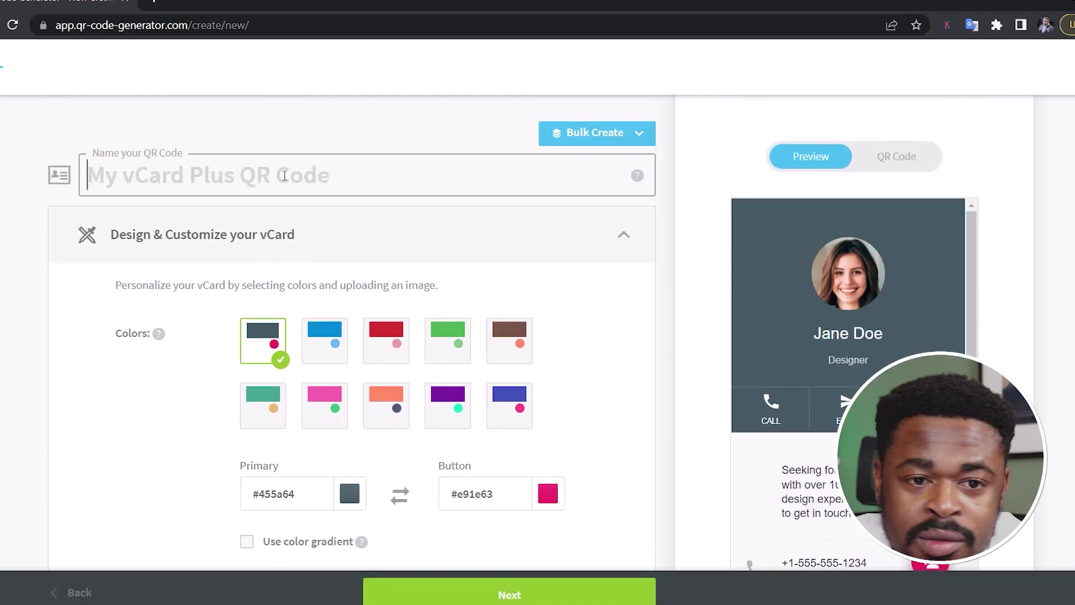
type("Contact")
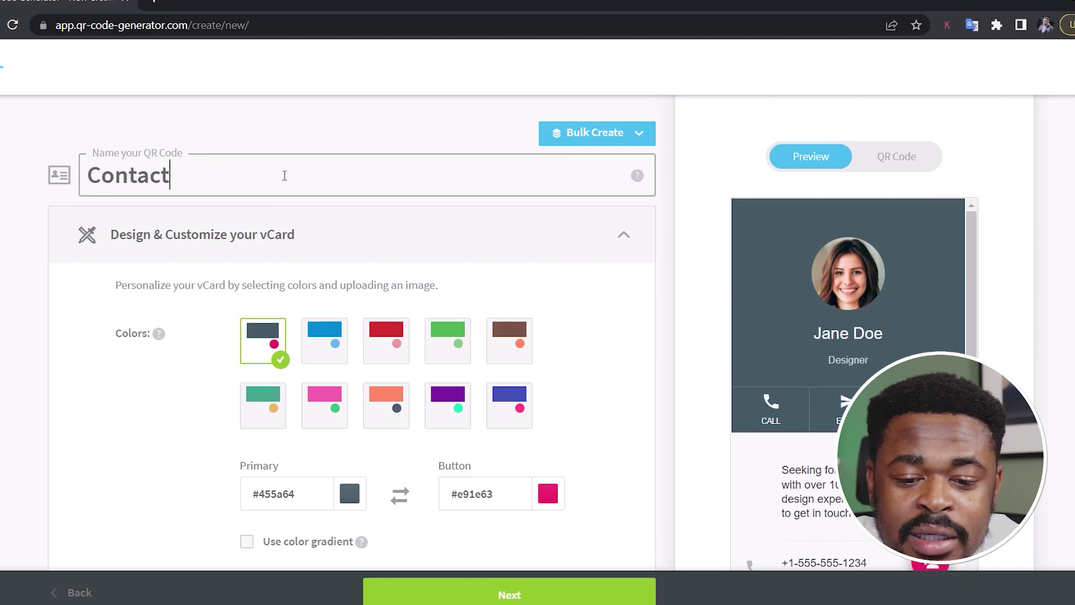
type(" Me")
left_click(324, 336)
scroll(346, 268, "down", 4)
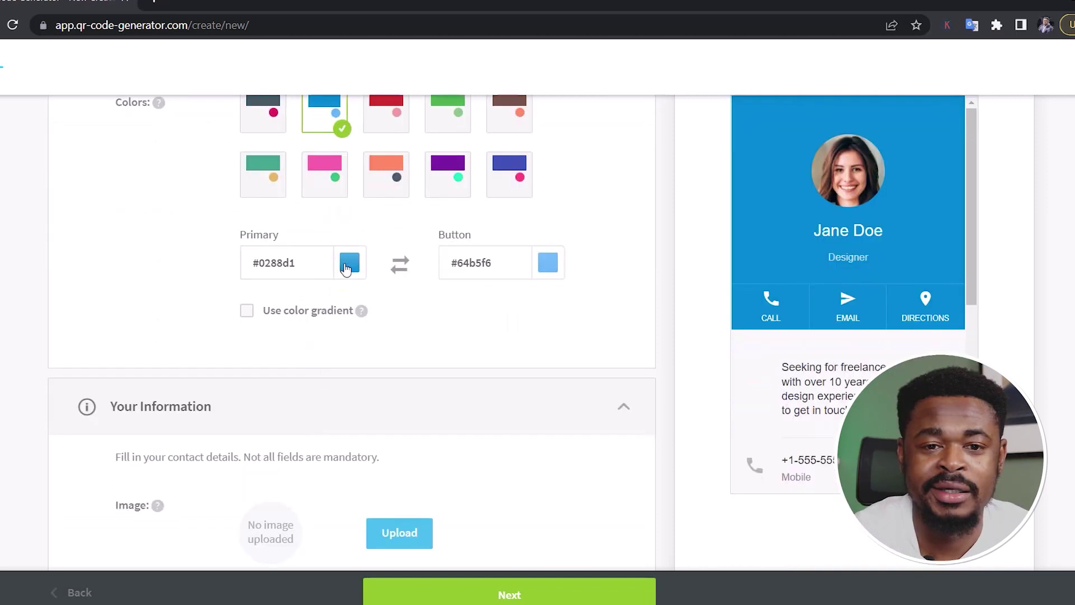
left_click(347, 266)
left_click(486, 379)
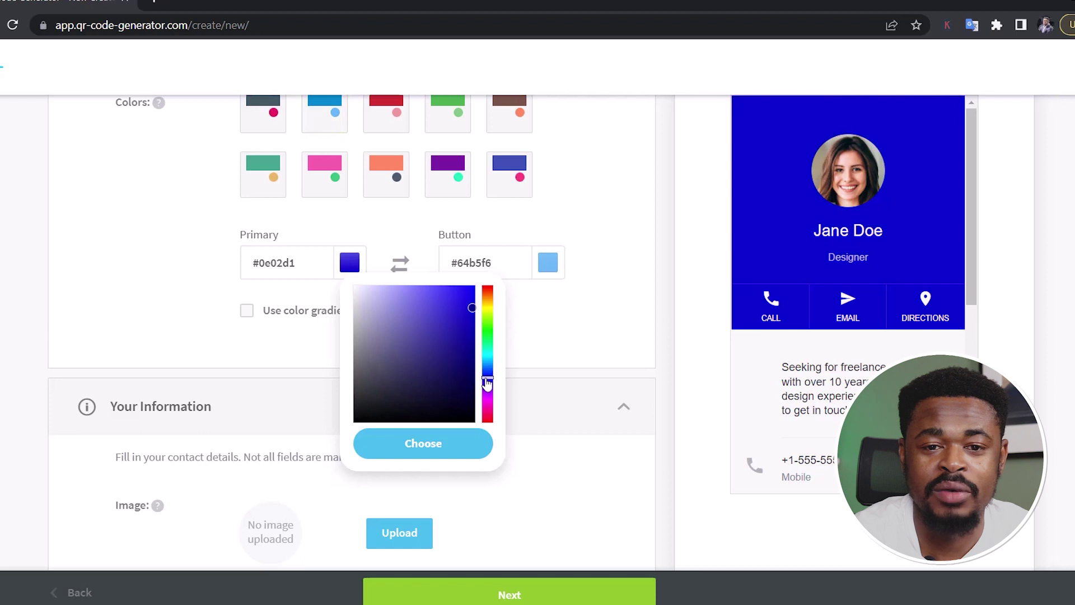
left_click(336, 126)
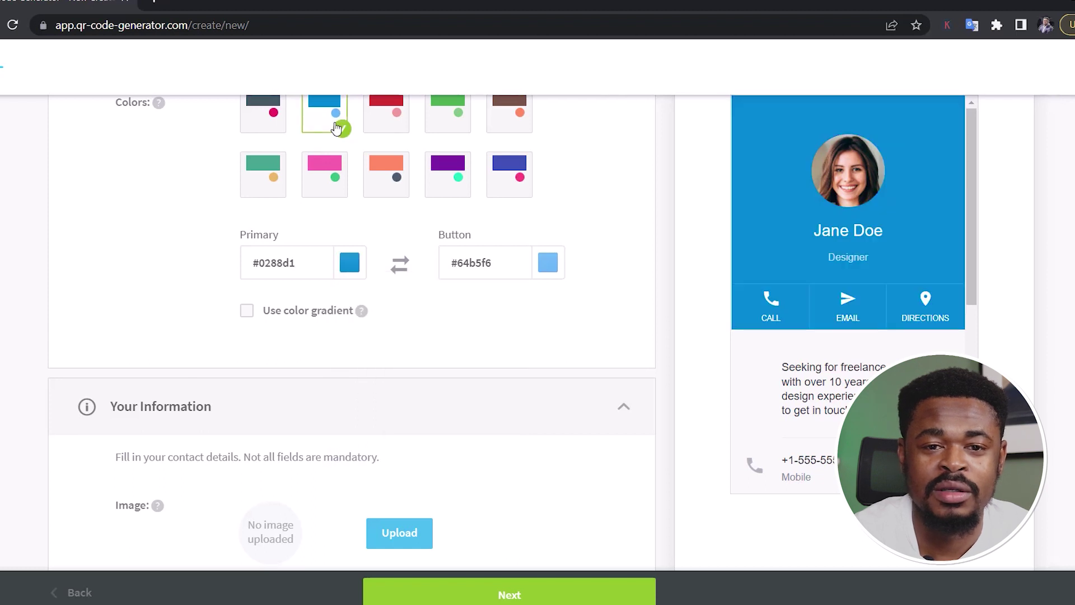
Upload a profile photo for the contact
scroll(370, 403, "down", 2)
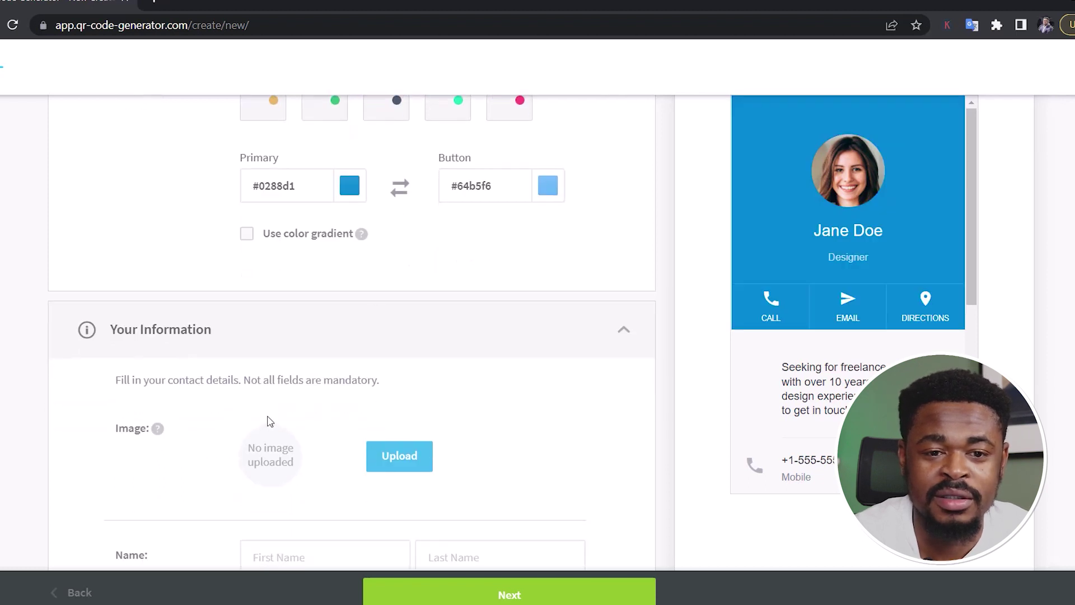
scroll(269, 422, "down", 2)
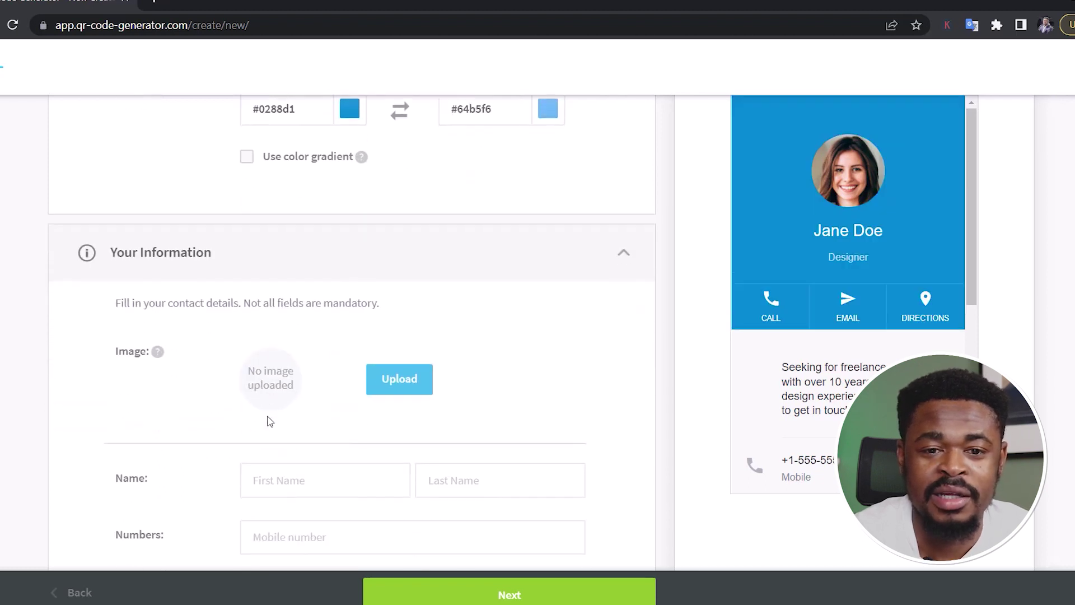
left_click(390, 381)
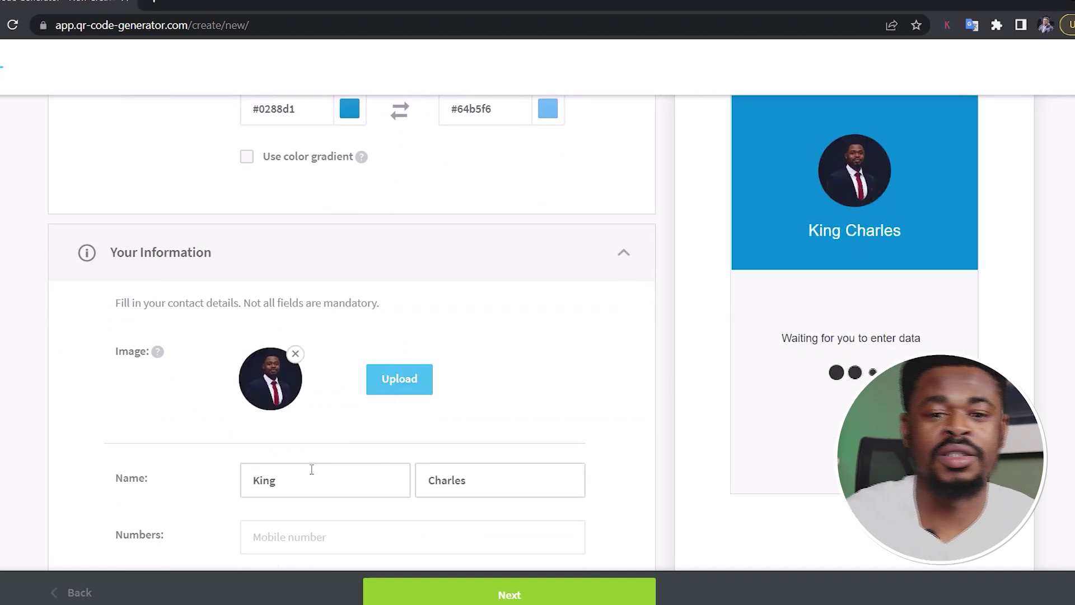
scroll(322, 465, "down", 5)
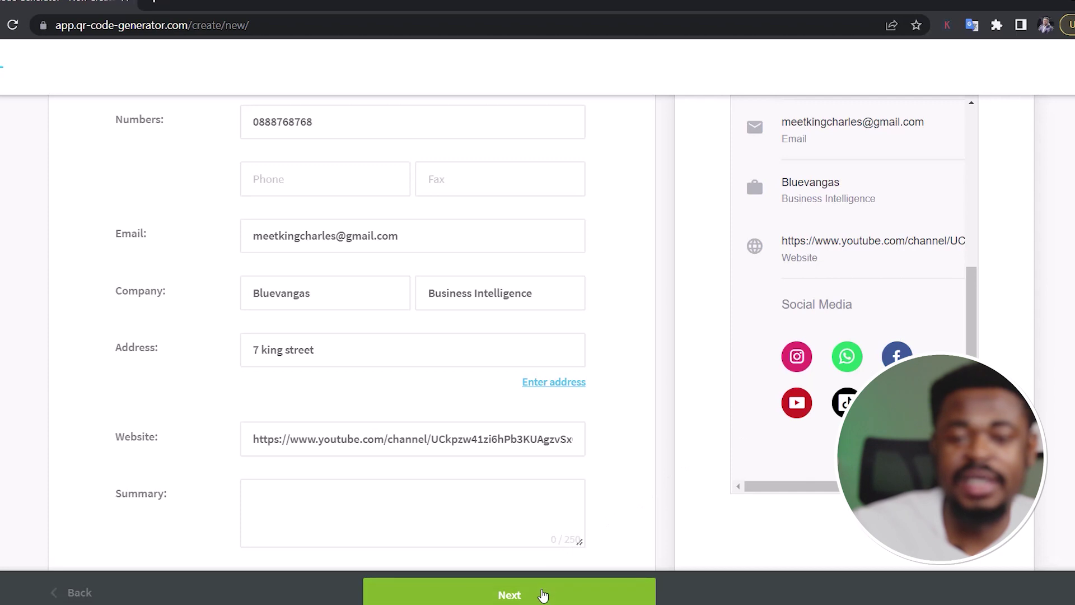
Delete the empty social profile rows and save the vCard code
left_click(543, 591)
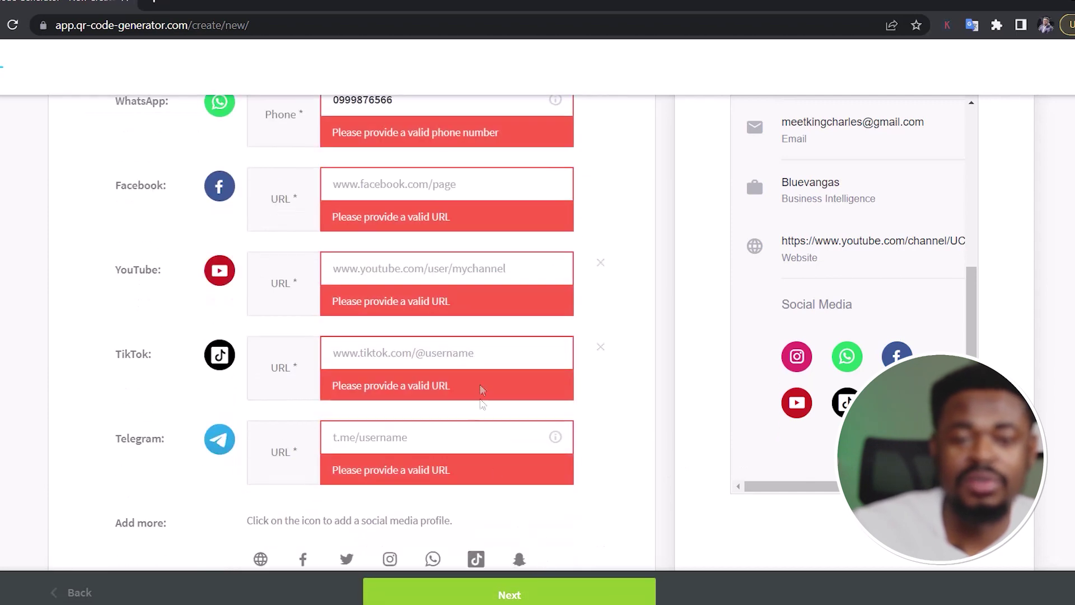
scroll(487, 403, "up", 3)
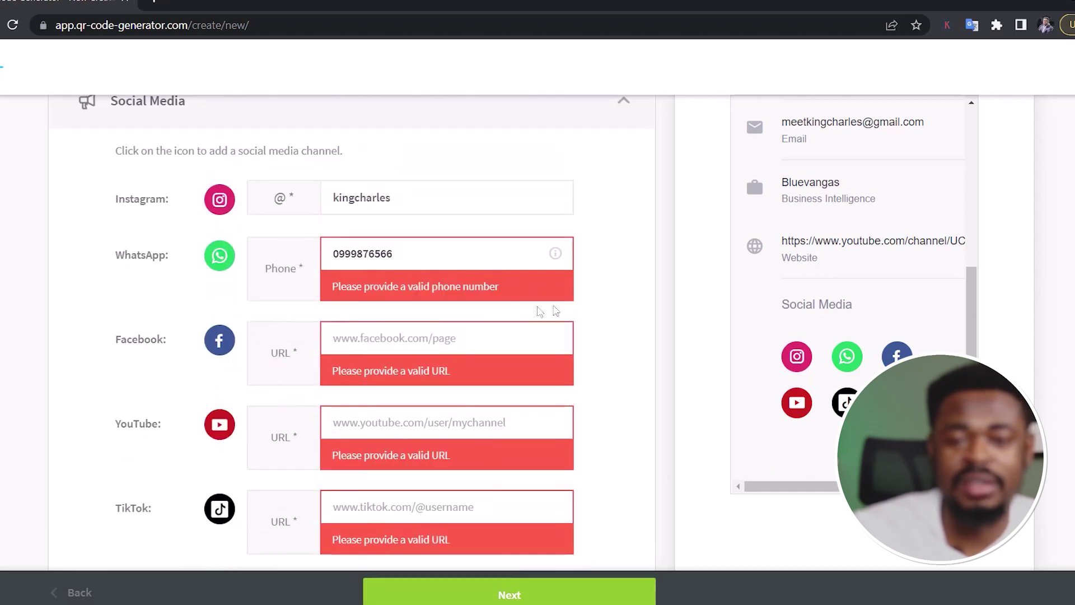
left_click(600, 250)
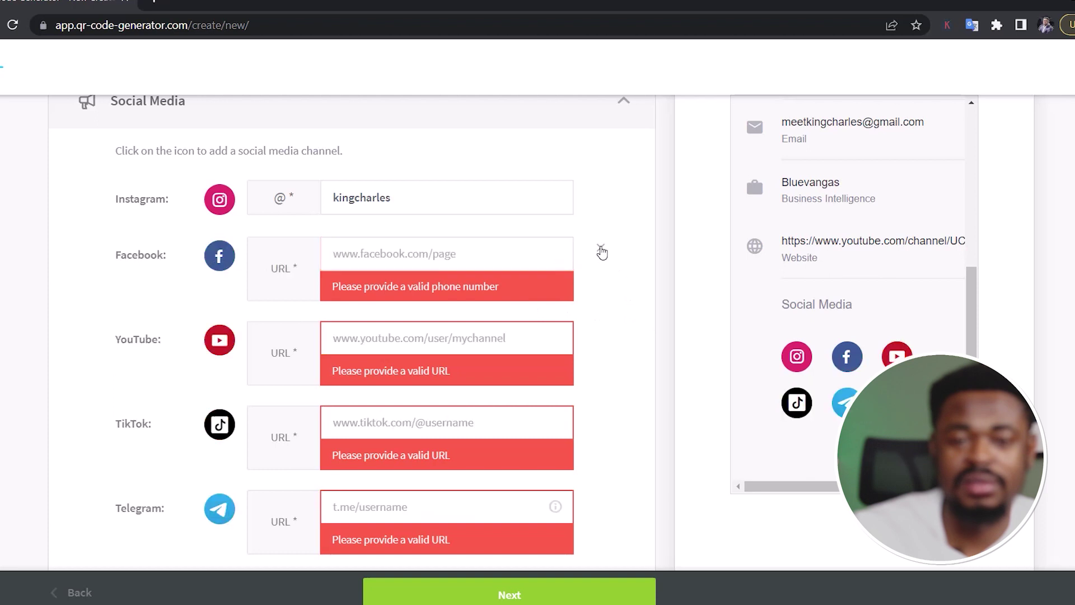
left_click(601, 250)
left_click(601, 249)
left_click(600, 249)
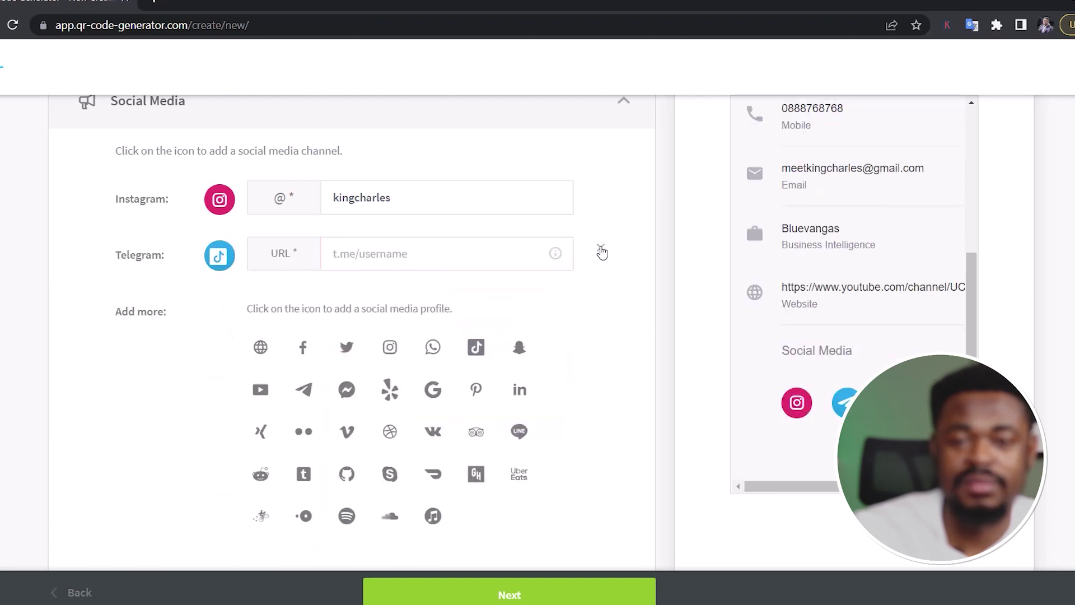
left_click(600, 249)
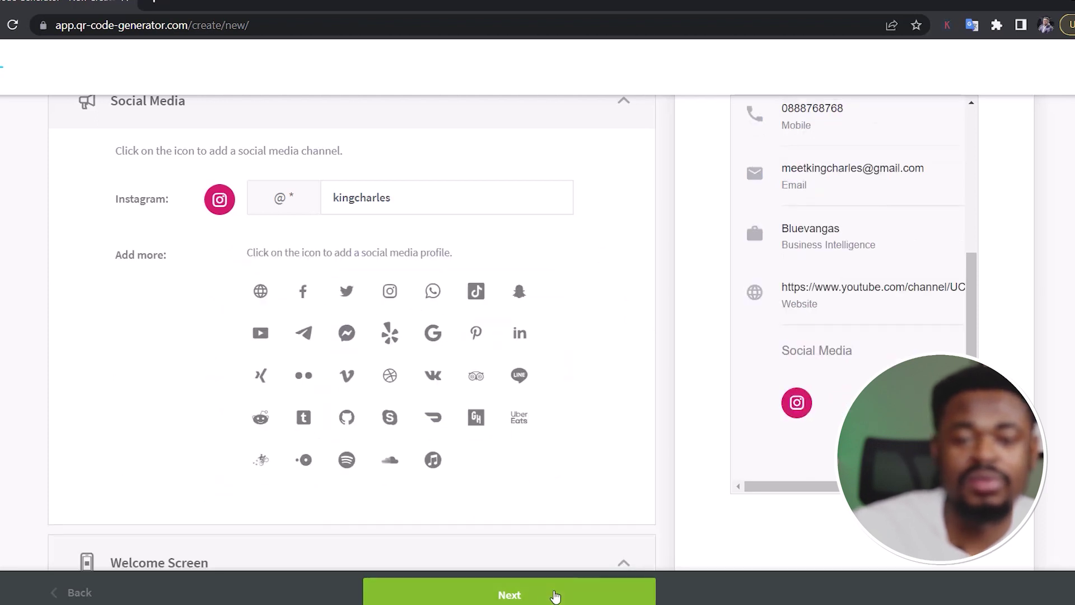
left_click(557, 595)
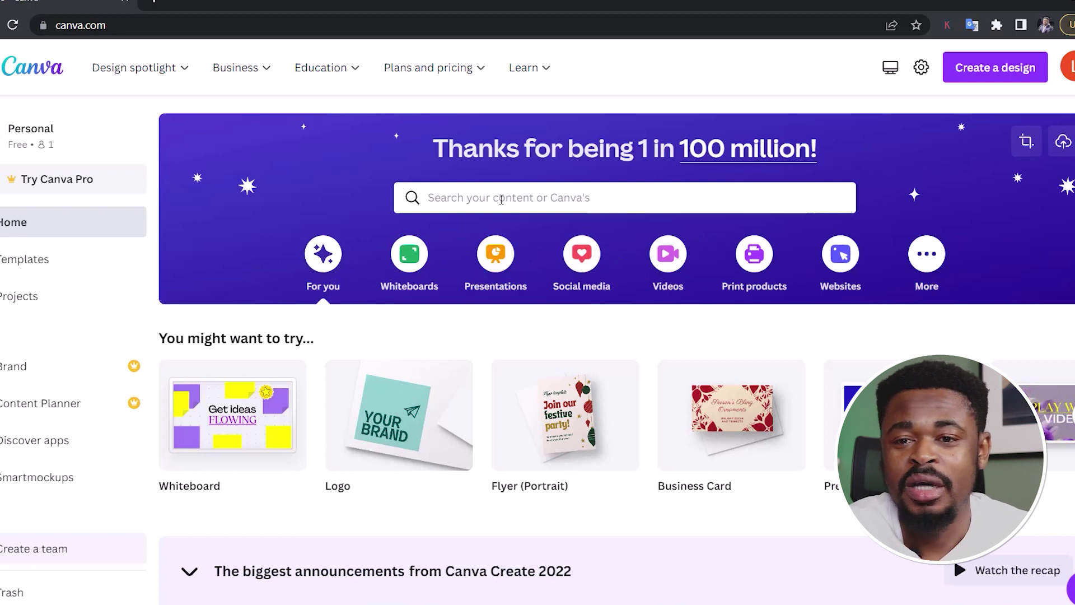
Create a new Business Card design from Canva's Suggested list
left_click(955, 76)
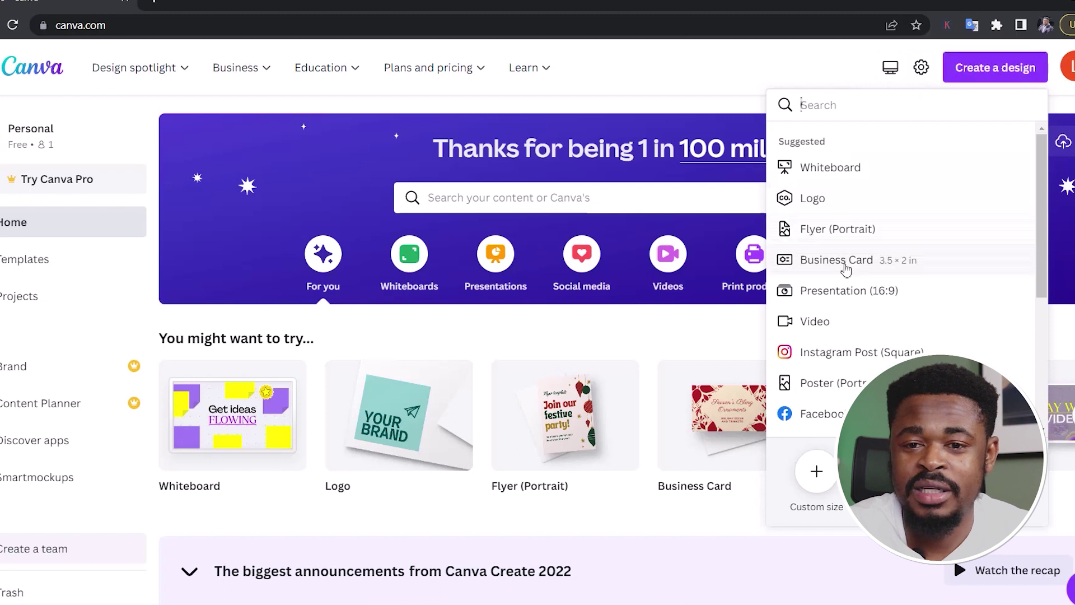
scroll(856, 355, "down", 2)
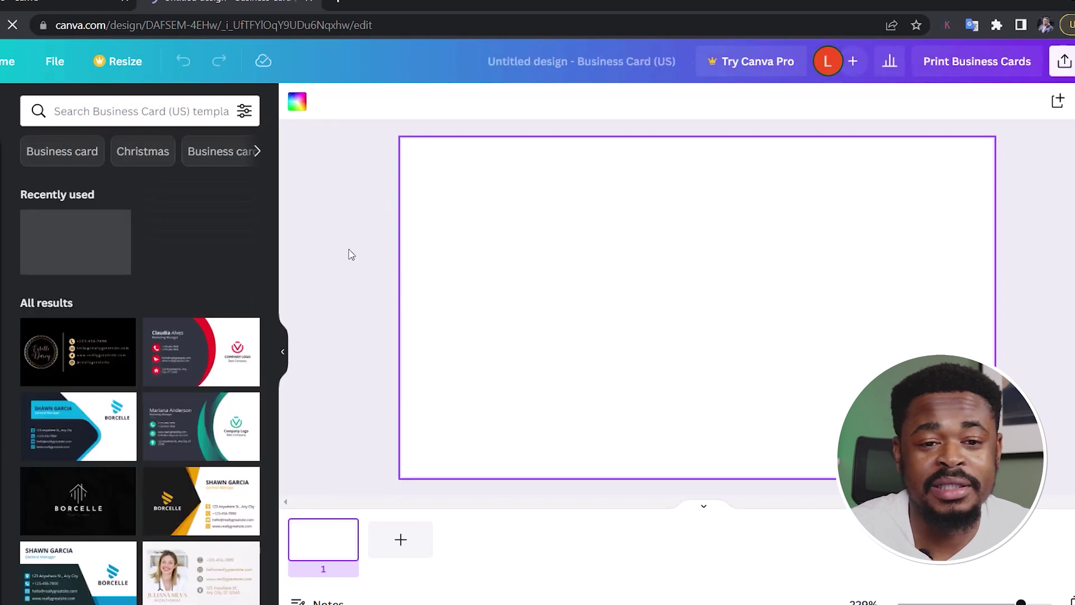
Use the Yellow Black Modern Business Card template and open Canva's QR Code app
scroll(202, 445, "down", 1)
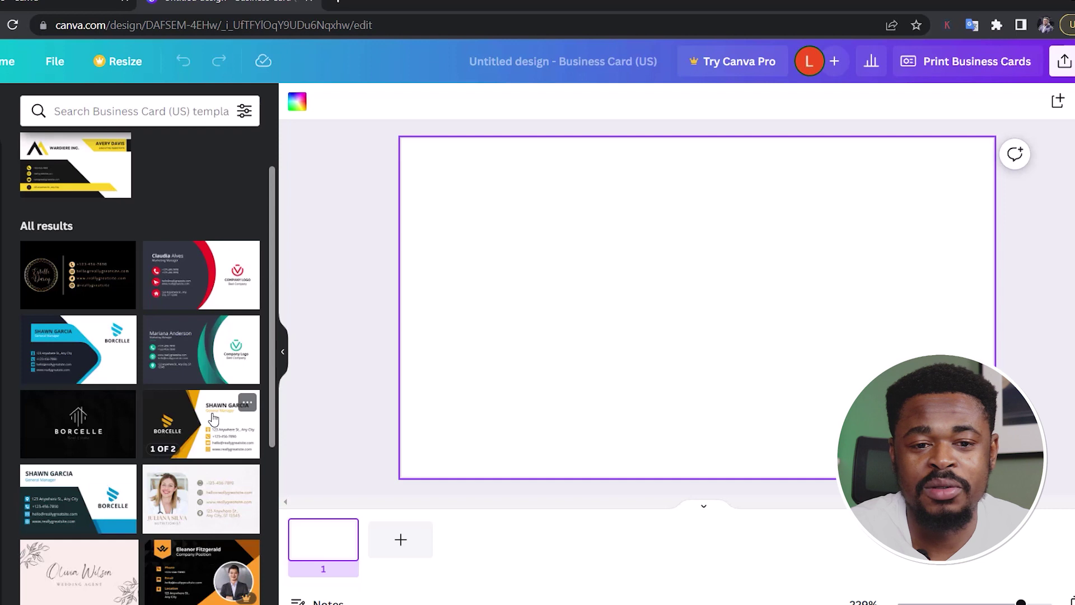
left_click(203, 443)
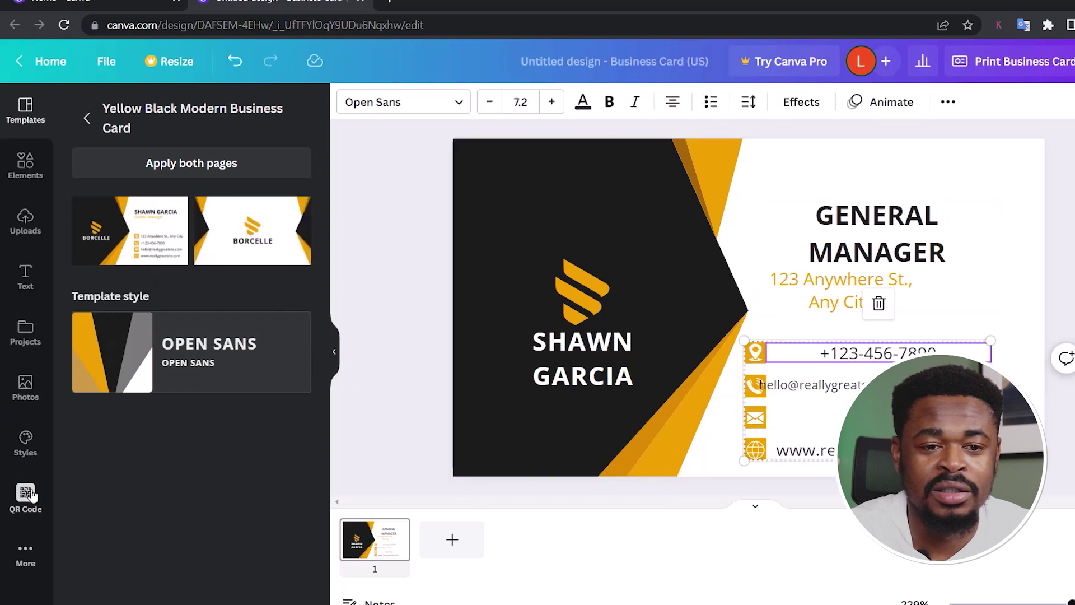
left_click(26, 501)
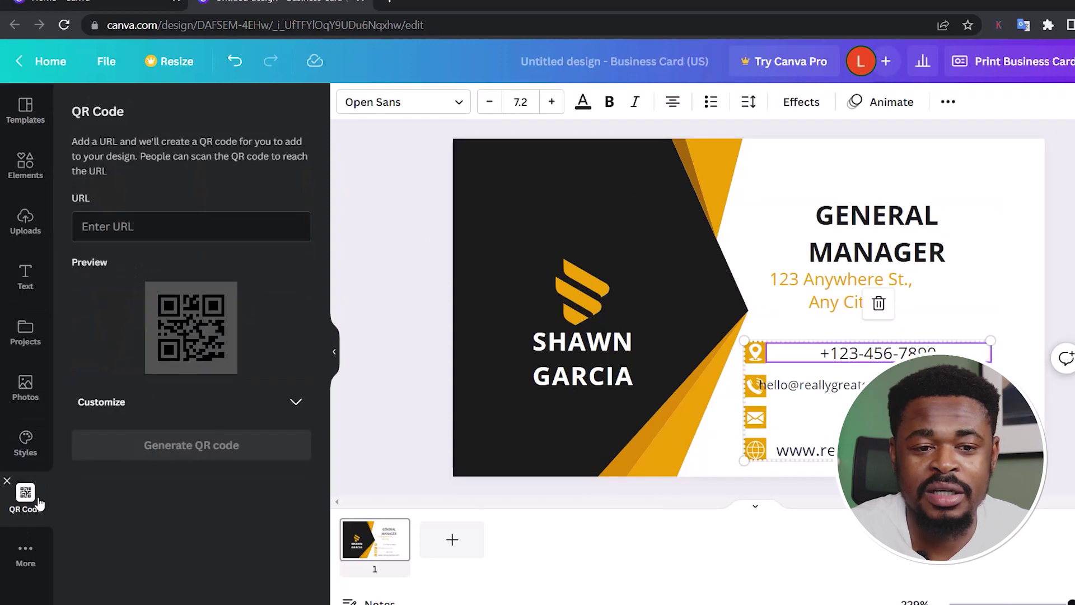
left_click(25, 555)
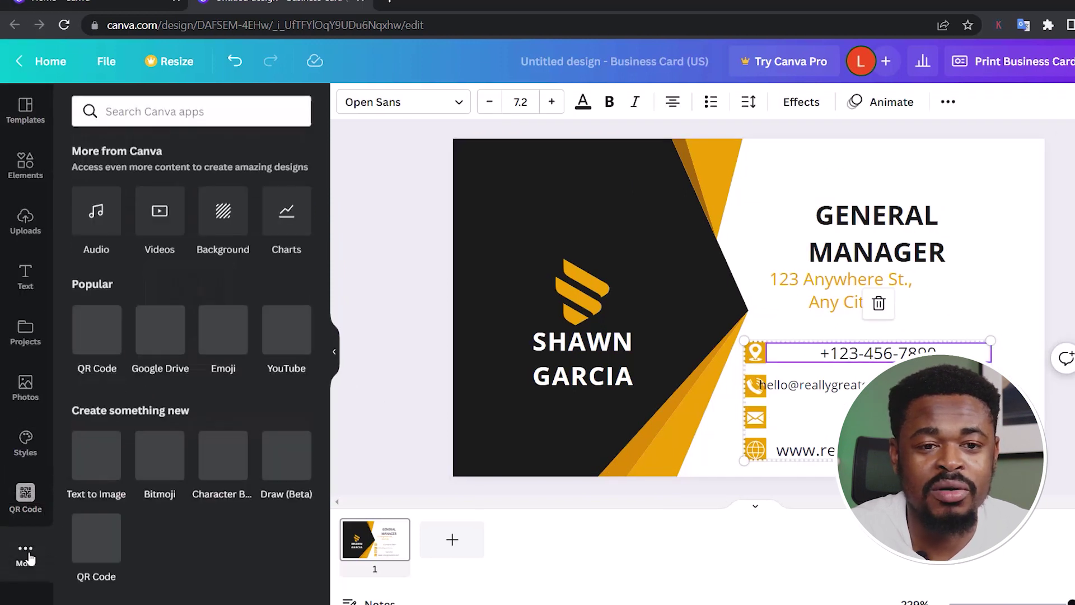
left_click(97, 346)
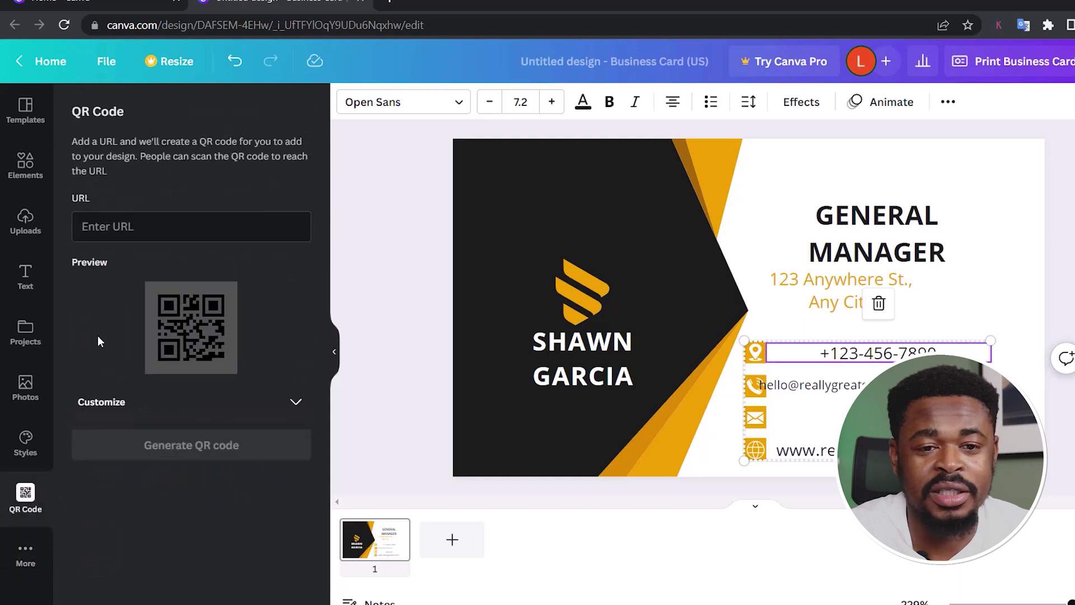
right_click(143, 228)
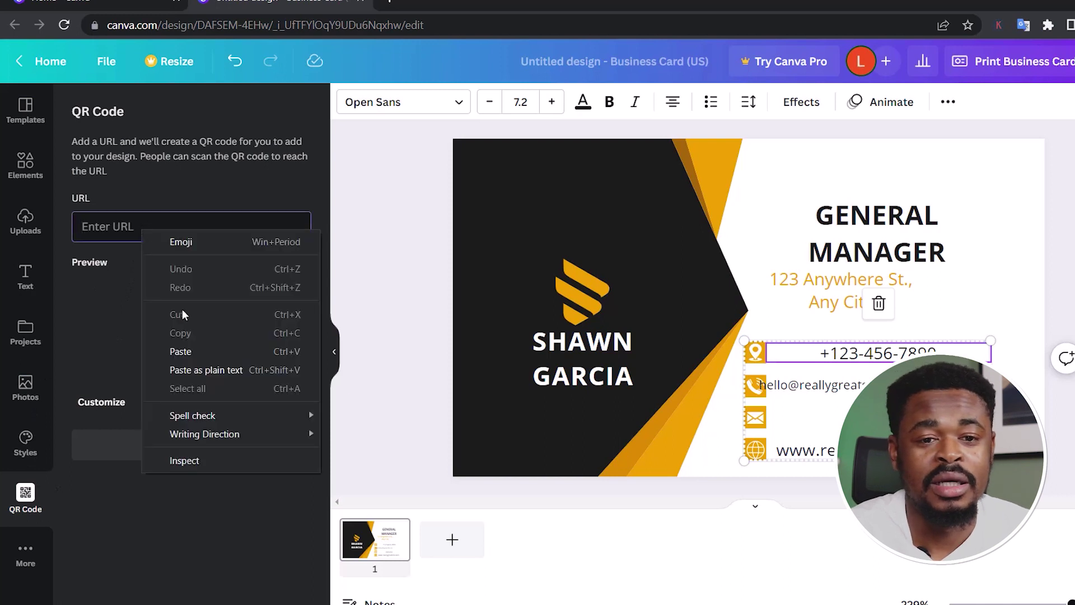
left_click(188, 351)
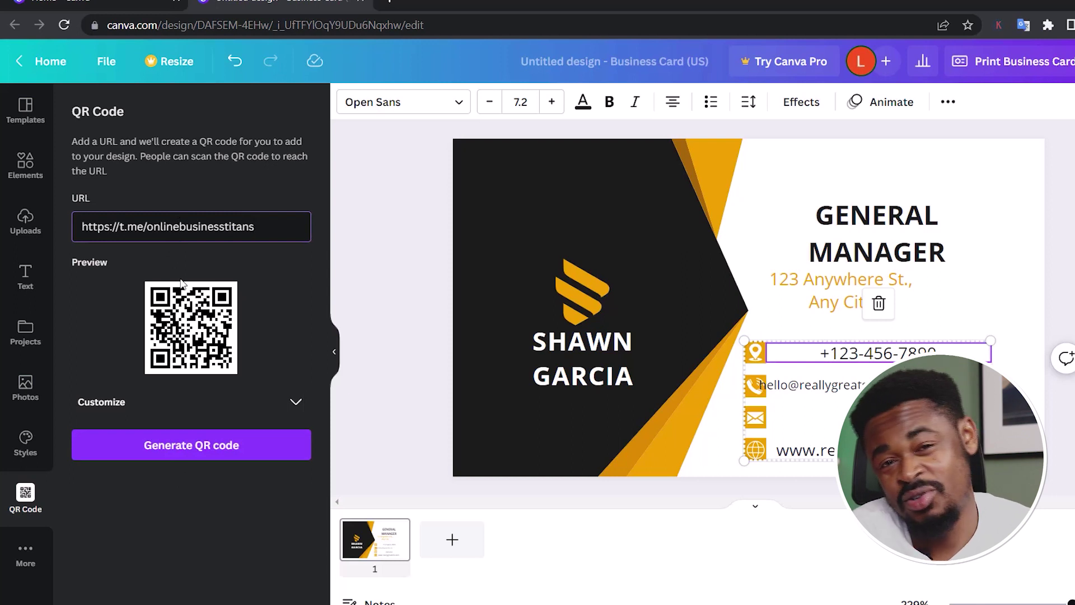
left_click(190, 446)
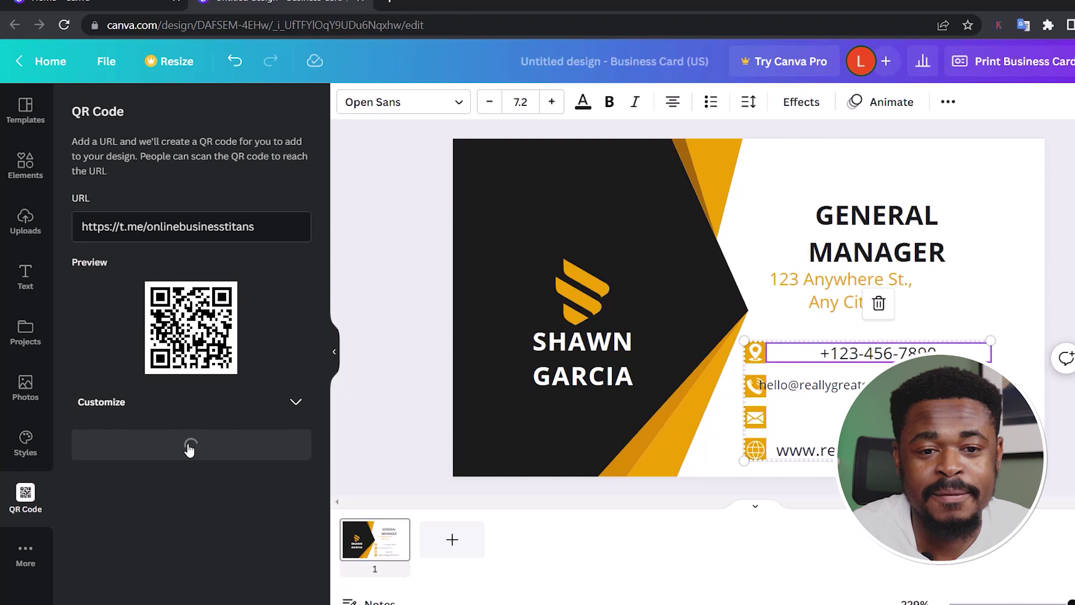
Position the QR code on the card's right side beside the address text
left_click_drag(811, 317, 1049, 336)
left_click(913, 271)
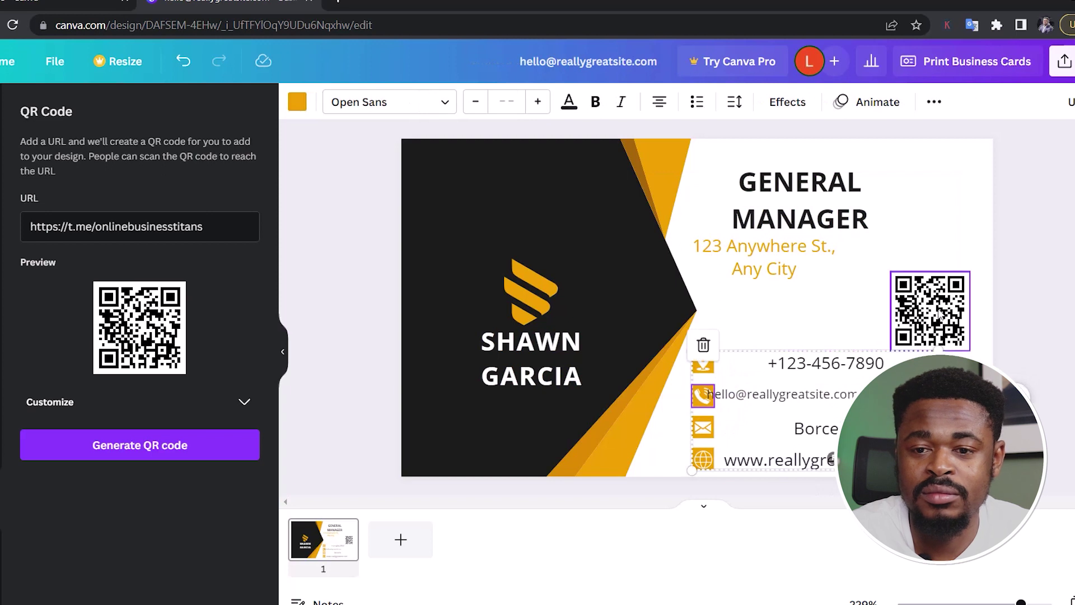
left_click_drag(942, 316, 911, 301)
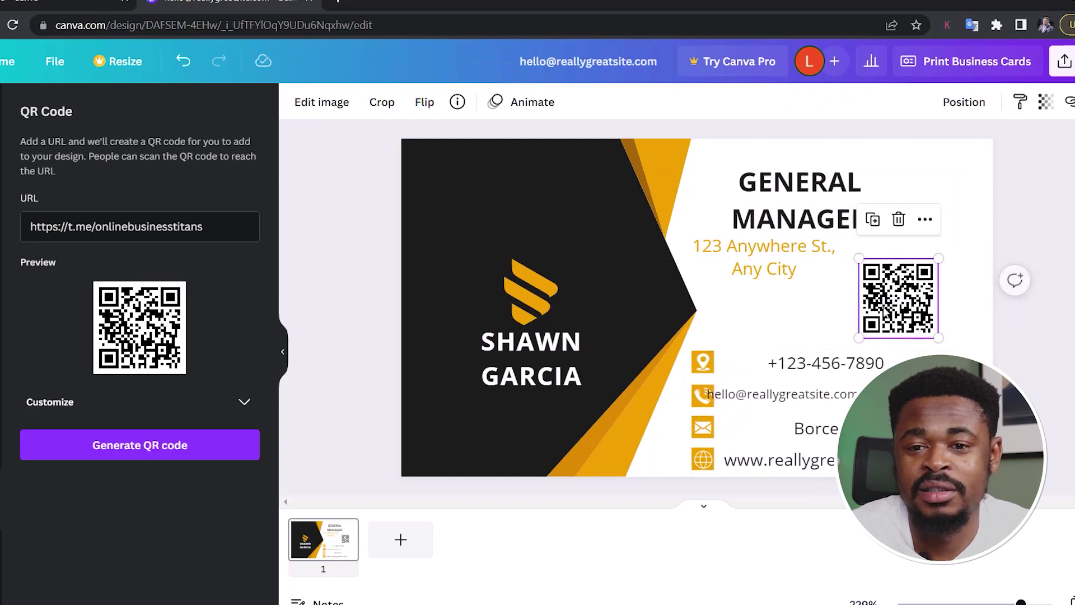
Finish placing the Telegram QR code beside the address and deselect it to review the card
left_click(776, 328)
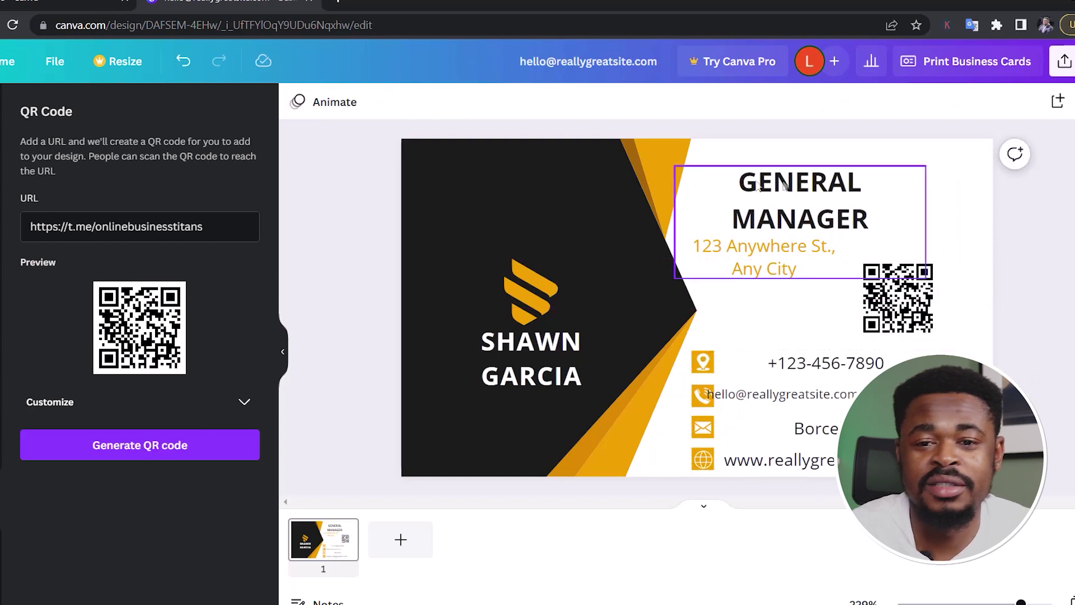